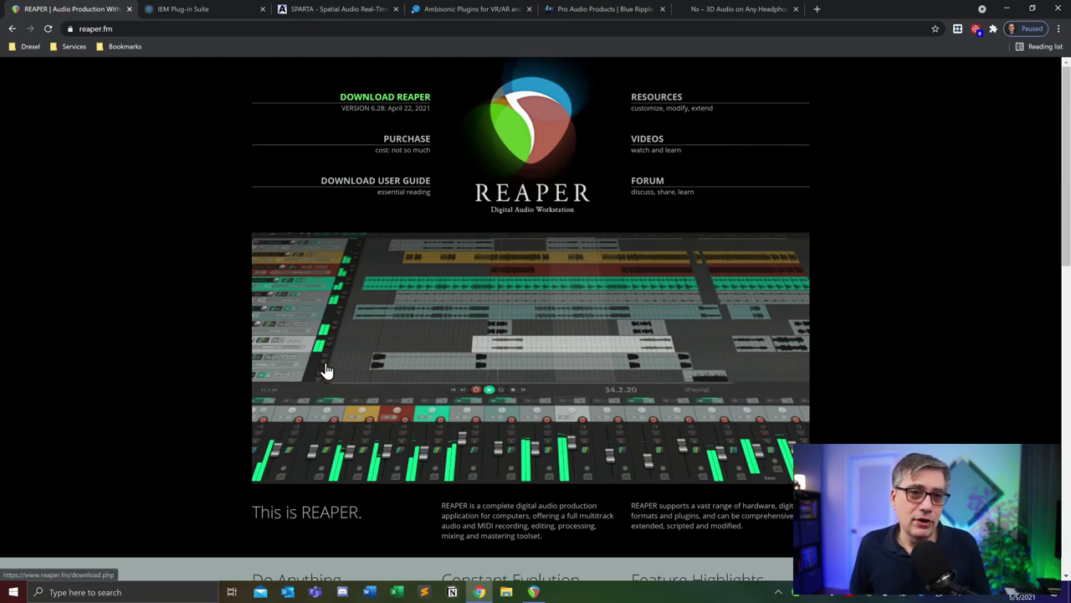
- Look through the web pages of the IEM Plug-in Suite, SPARTA, SSA Plugins, Blue Ripple Sound pro audio products and Waves Nx
{"action": "left_click", "coordinate": [214, 8]}
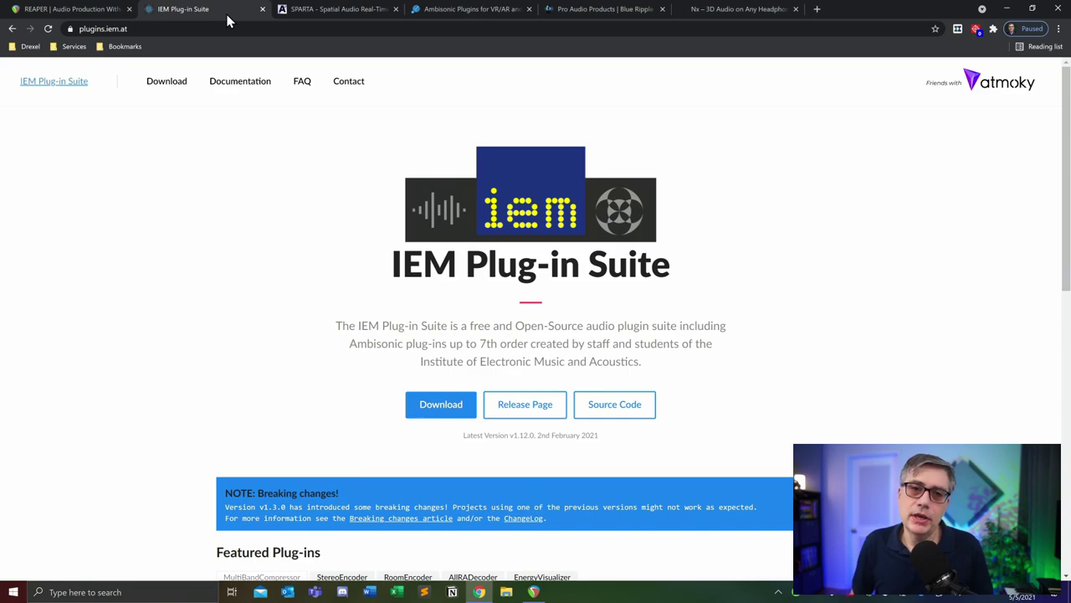
{"action": "left_click", "coordinate": [365, 11]}
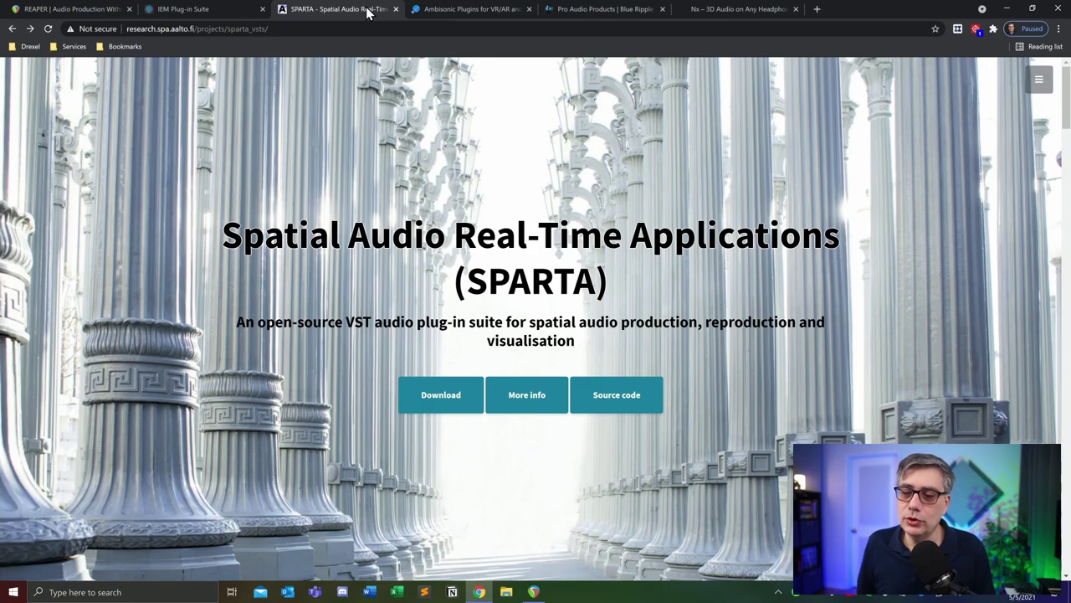
{"action": "left_click", "coordinate": [463, 11]}
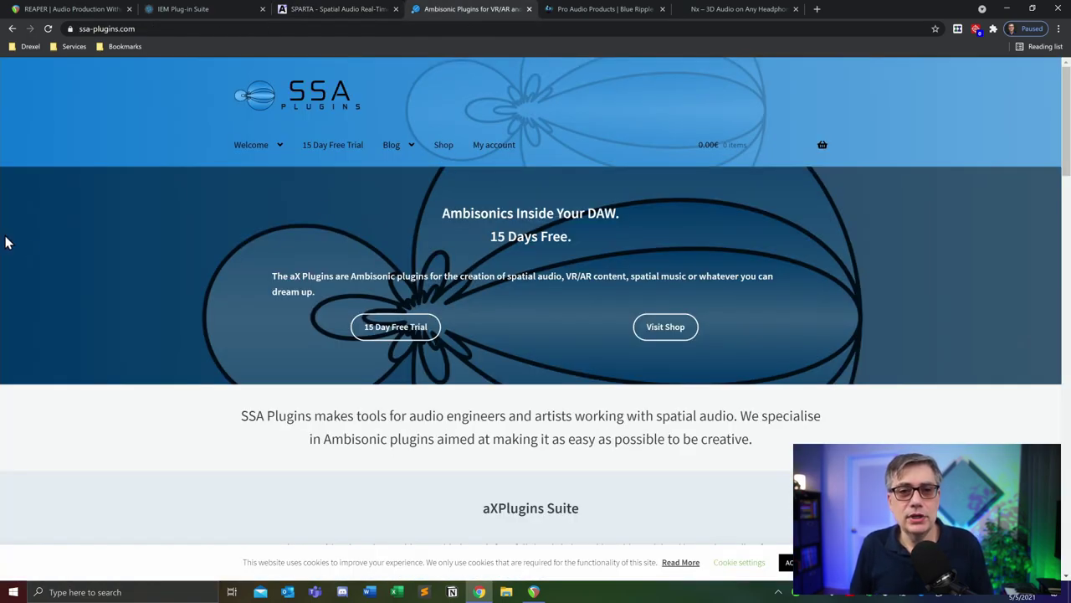
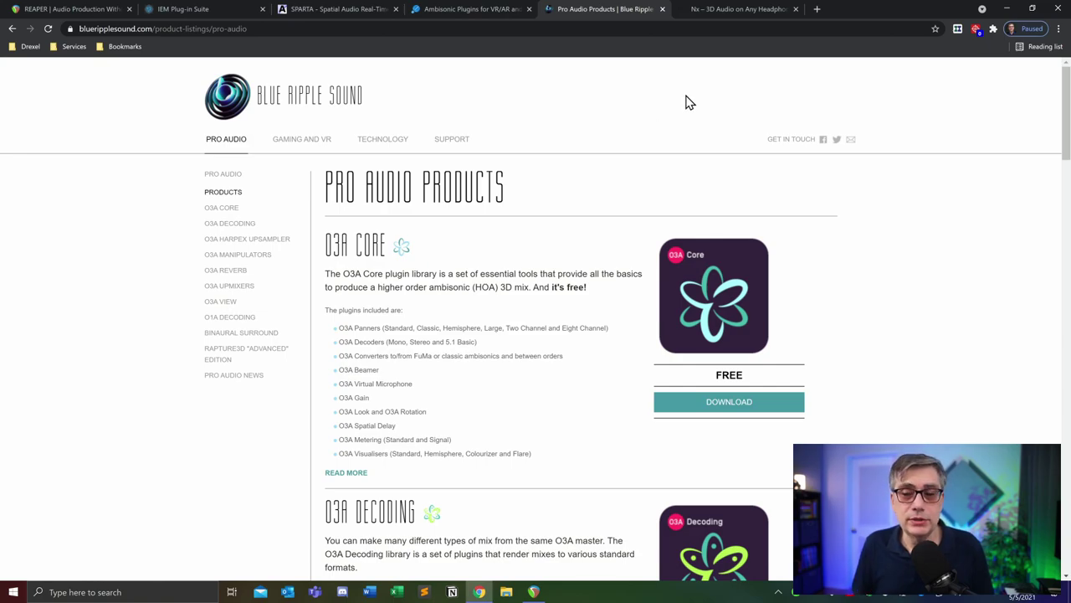
{"action": "left_click", "coordinate": [740, 12]}
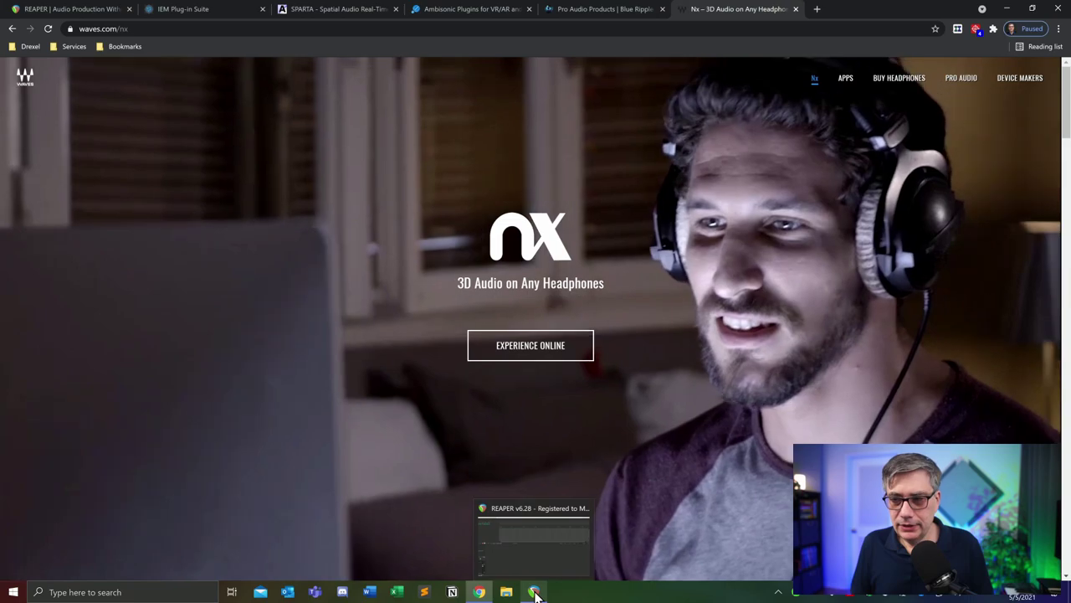
- Switch to REAPER and insert the Bazille (u-he) virtual instrument on a new track, leaving its plug-in window closed
{"action": "left_click", "coordinate": [534, 593]}
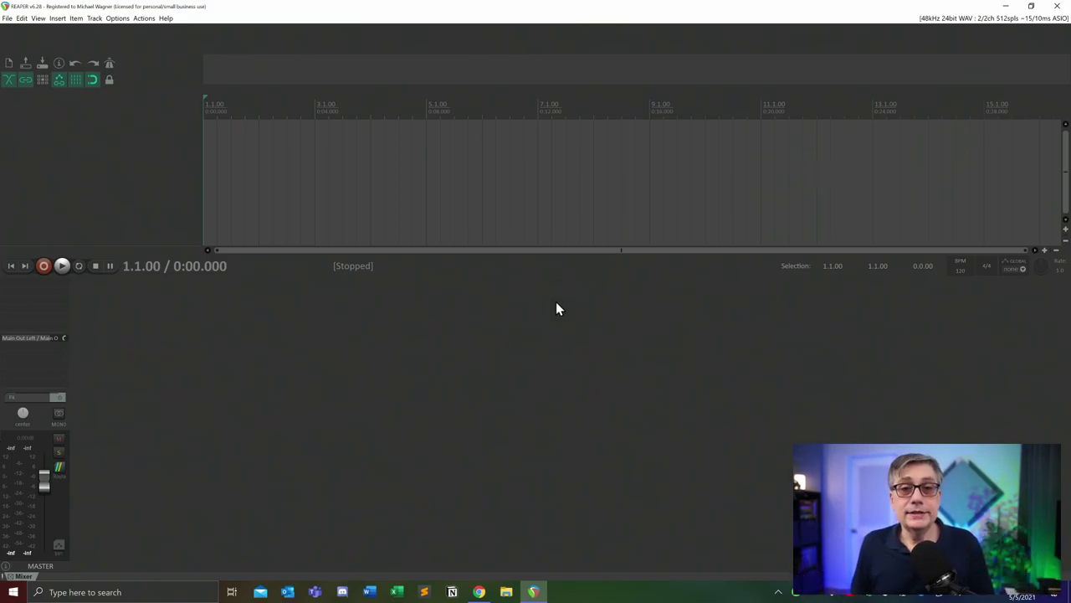
{"action": "right_click", "coordinate": [82, 134]}
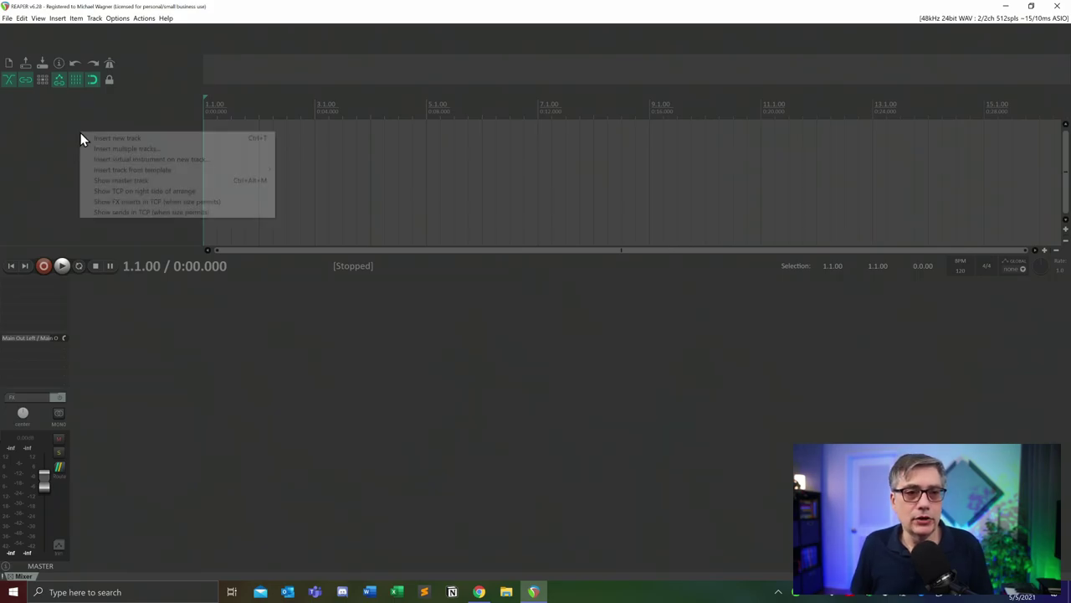
{"action": "left_click", "coordinate": [154, 160]}
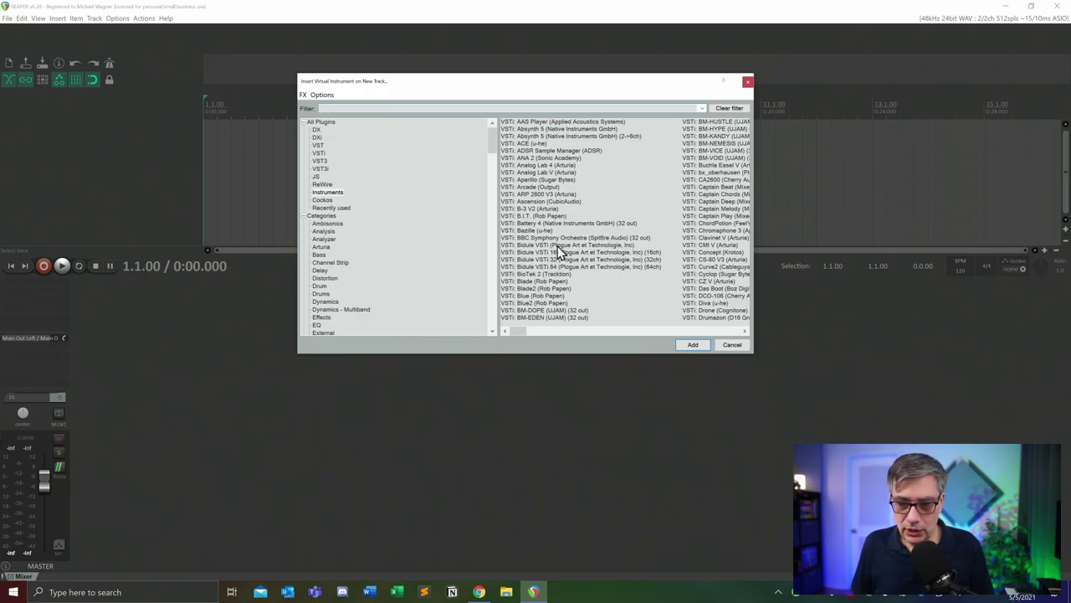
{"action": "left_click", "coordinate": [532, 231]}
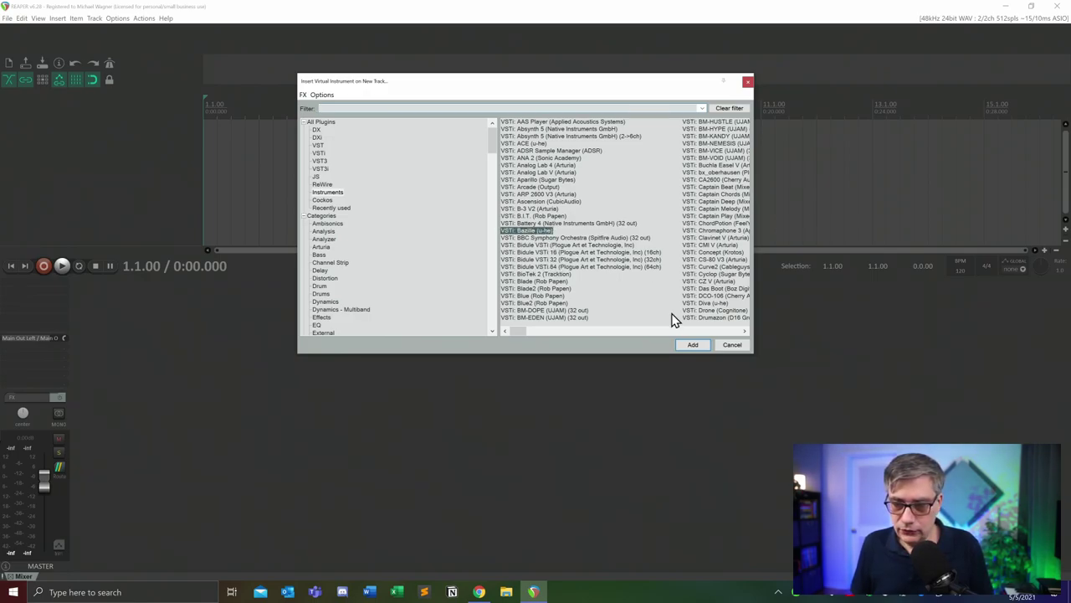
{"action": "left_click", "coordinate": [697, 347]}
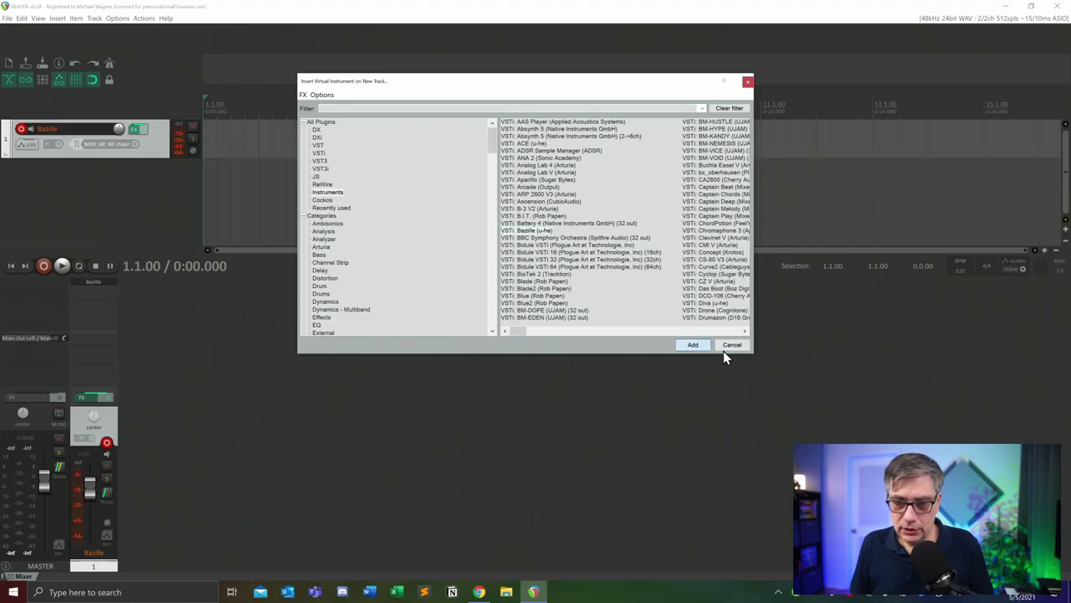
{"action": "left_click_drag", "start_coordinate": [193, 27], "coordinate": [548, 159]}
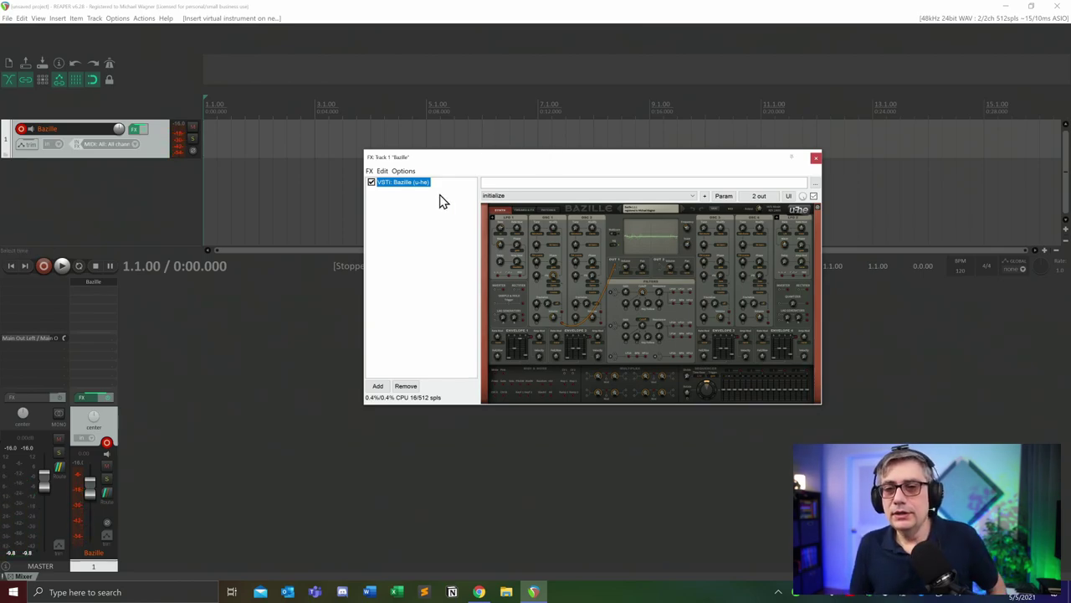
{"action": "left_click", "coordinate": [816, 158]}
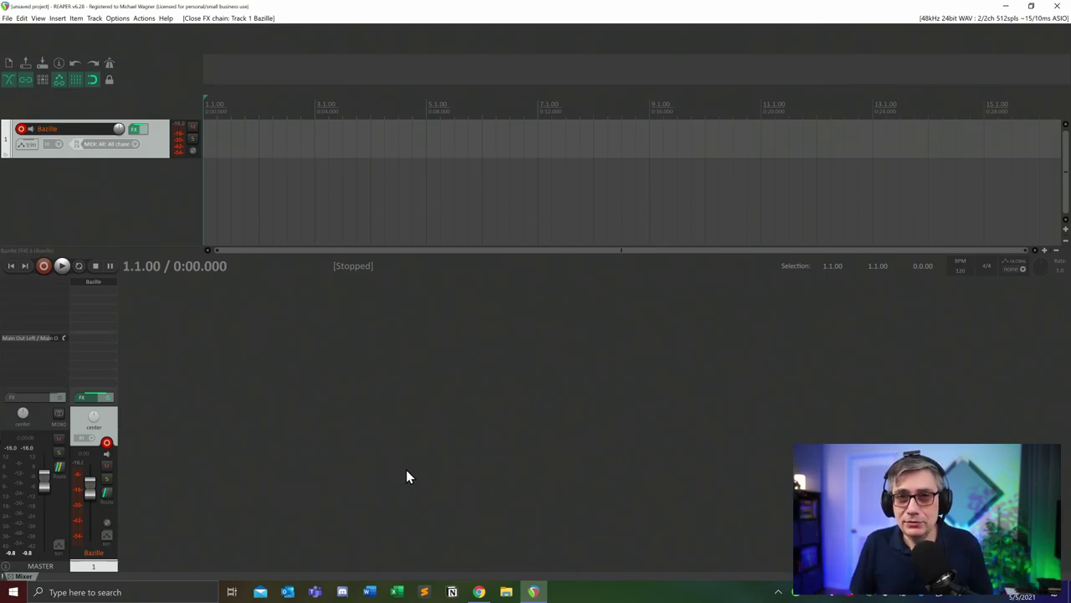
- Set the Bazille track's number of channels to 64 in its routing settings
{"action": "left_click", "coordinate": [107, 494]}
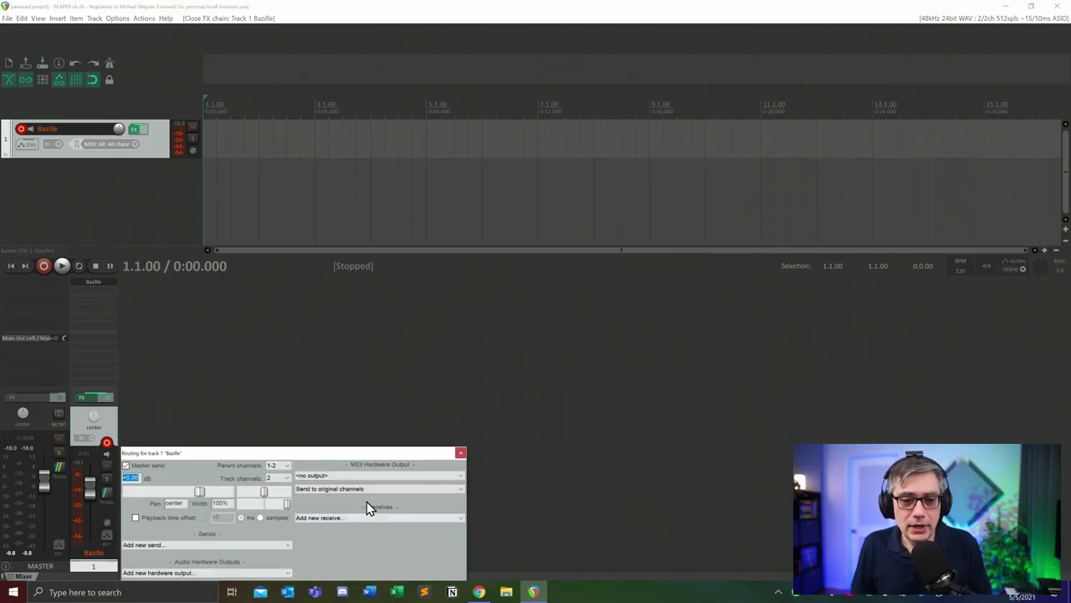
{"action": "left_click_drag", "start_coordinate": [327, 455], "coordinate": [391, 214]}
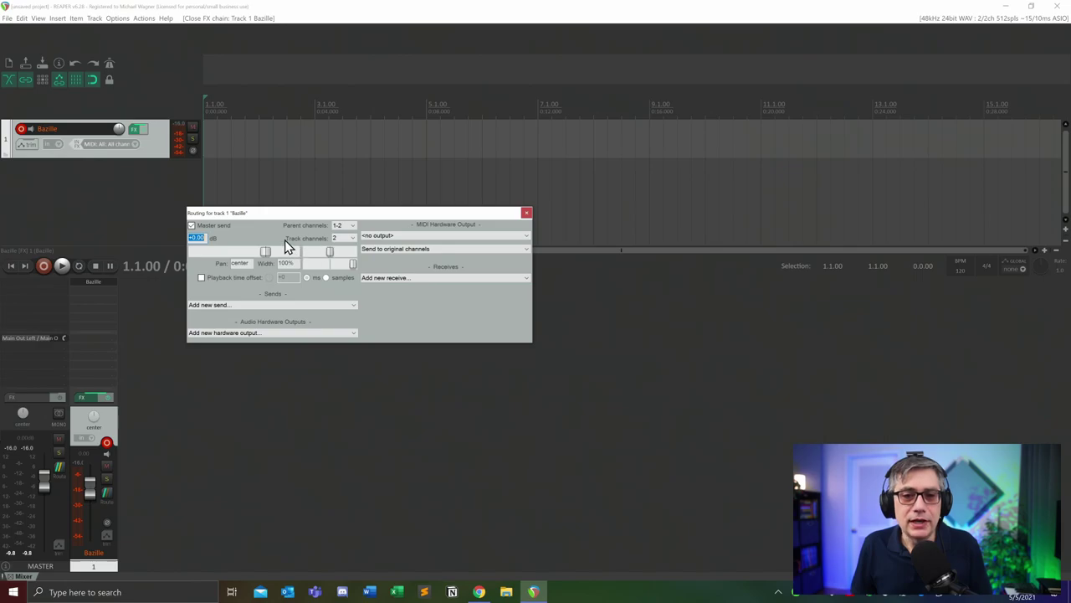
{"action": "left_click", "coordinate": [353, 239]}
{"action": "left_click_drag", "start_coordinate": [354, 265], "coordinate": [335, 457]}
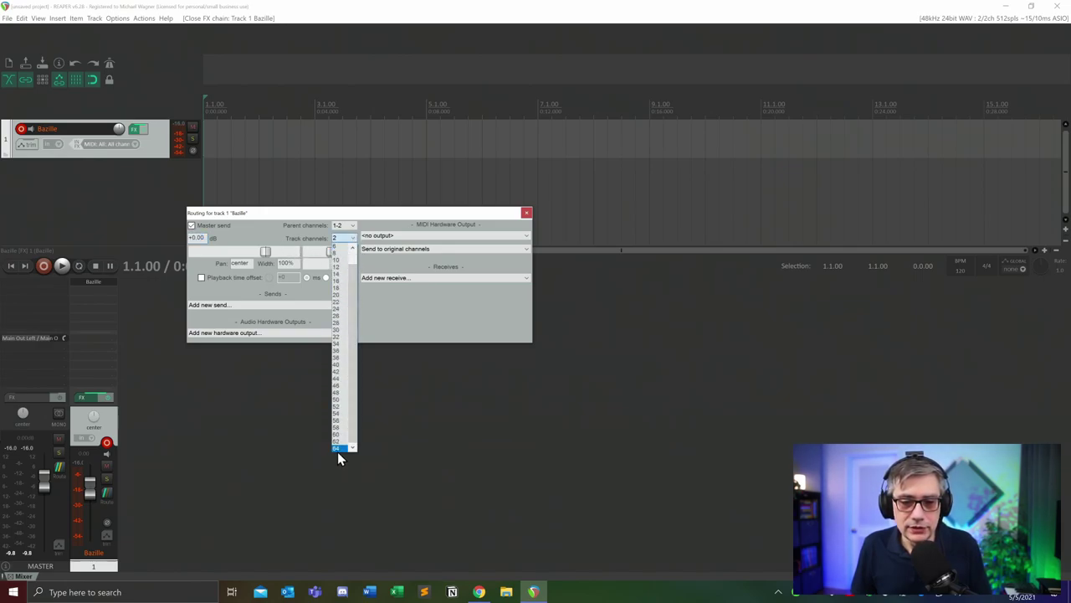
{"action": "left_click", "coordinate": [338, 449]}
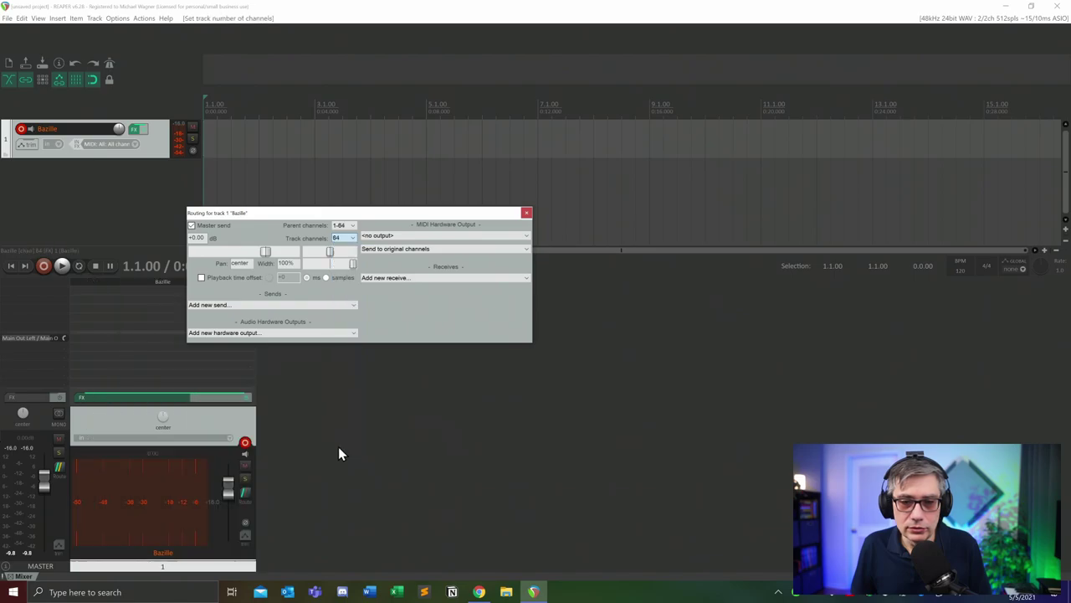
{"action": "left_click", "coordinate": [526, 212]}
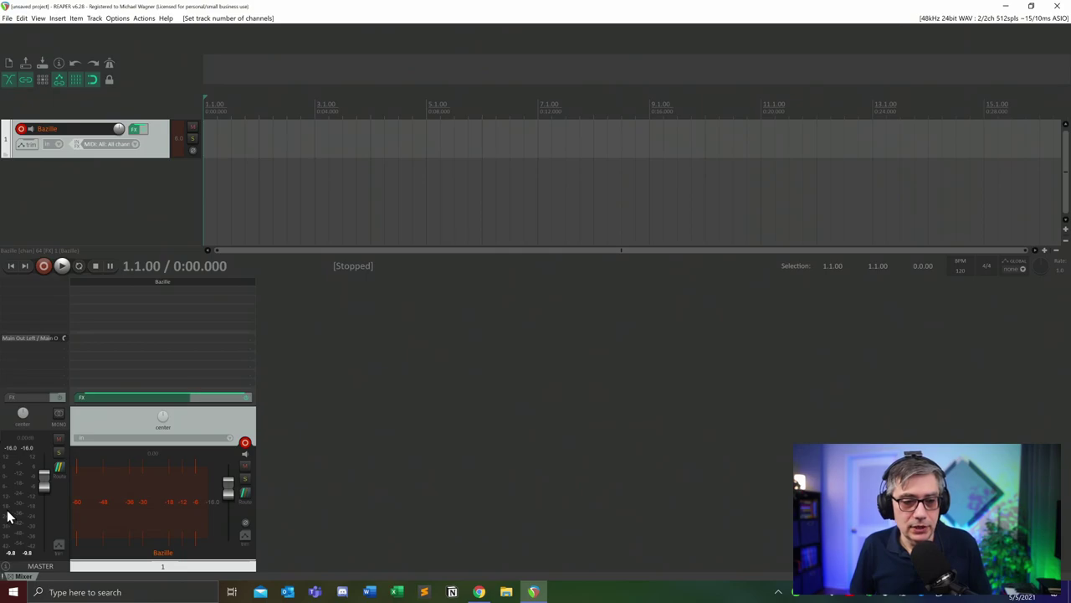
- Set the master track's number of channels to 64 in its output settings
{"action": "left_click", "coordinate": [60, 474]}
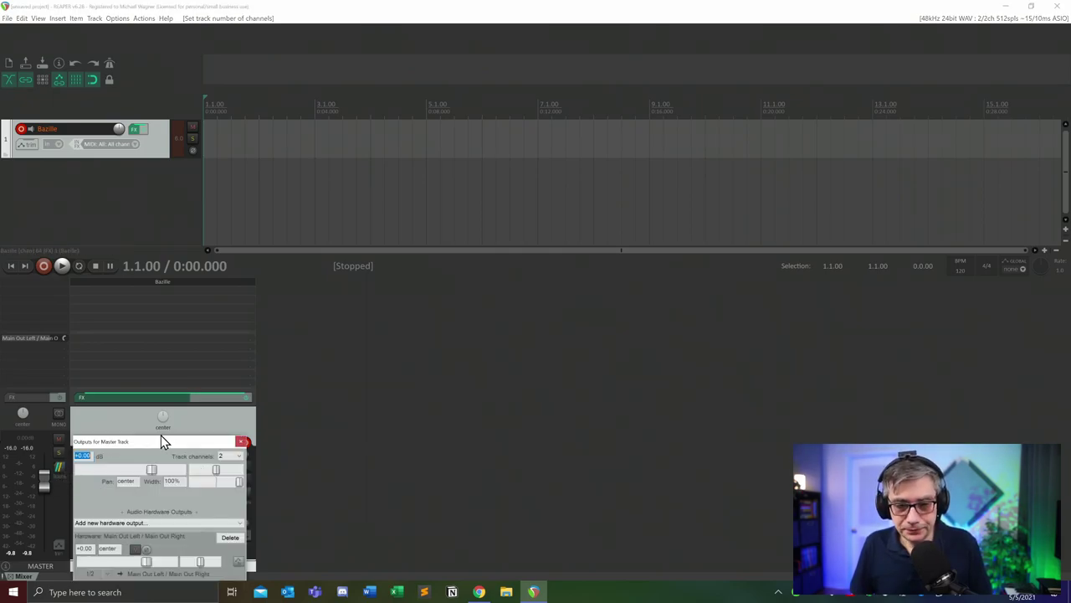
{"action": "left_click_drag", "start_coordinate": [161, 434], "coordinate": [461, 225]}
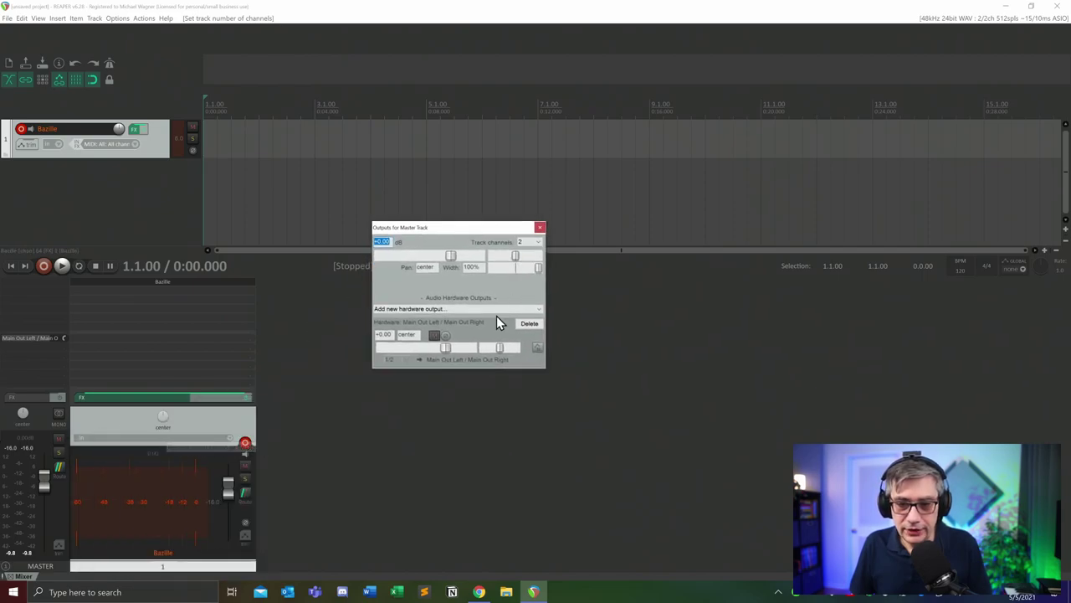
{"action": "left_click", "coordinate": [538, 242]}
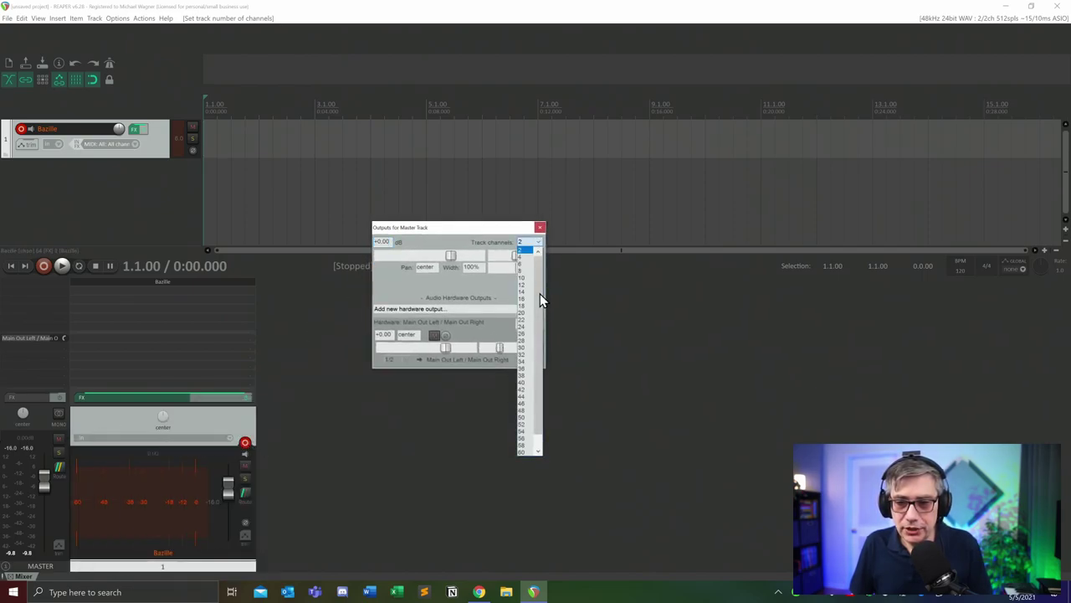
{"action": "scroll", "coordinate": [529, 418], "scroll_direction": "down", "scroll_amount": 1}
{"action": "left_click", "coordinate": [526, 452]}
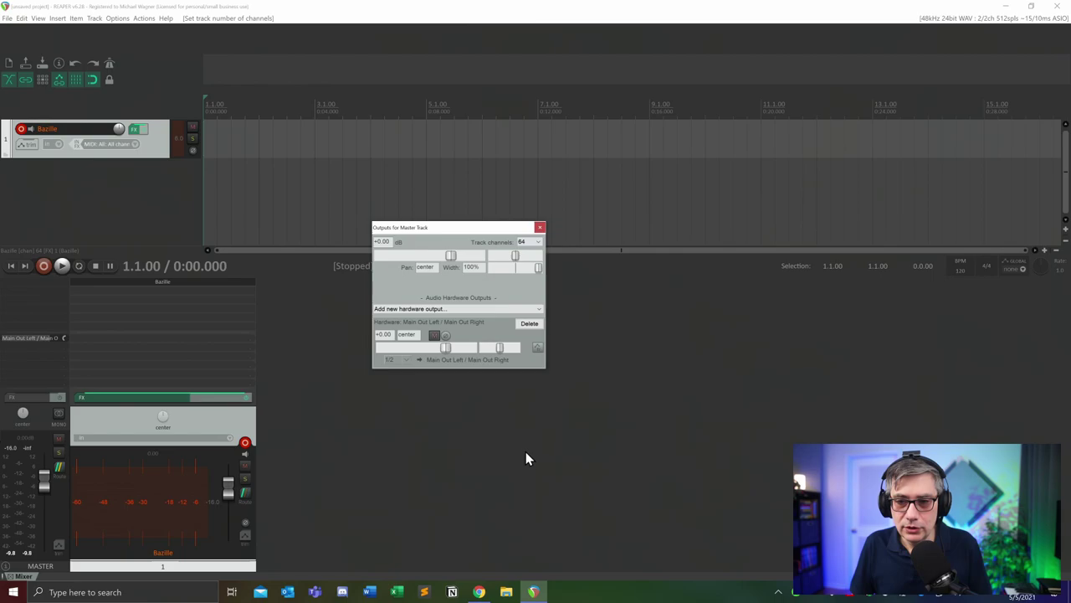
{"action": "left_click", "coordinate": [540, 227]}
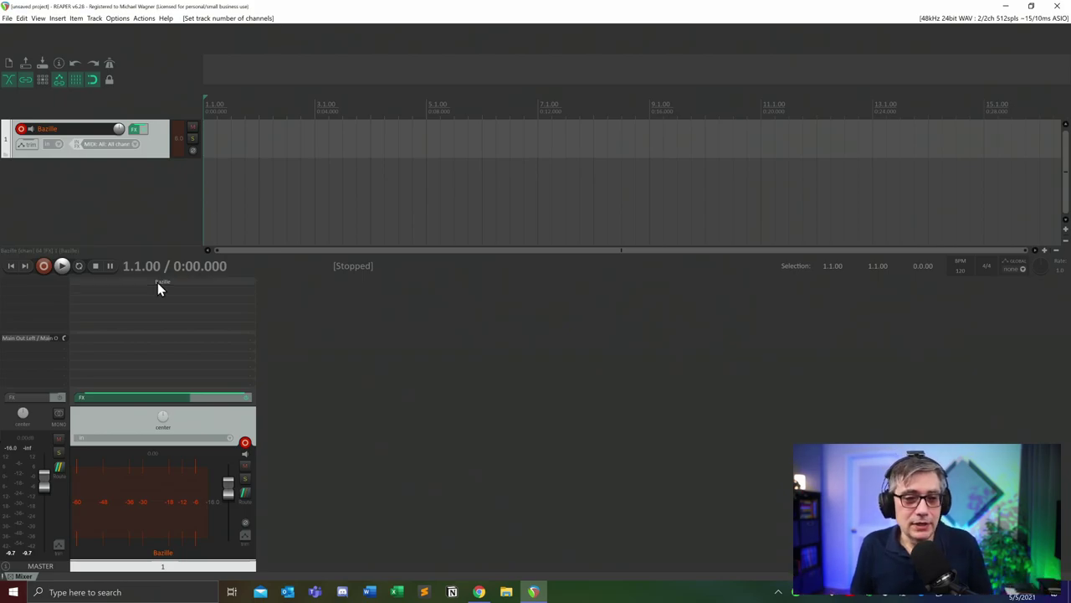
- Add the 64-channel IEM StereoEncoder effect after Bazille on the instrument track and place its window clear of the track controls
{"action": "double_click", "coordinate": [194, 298]}
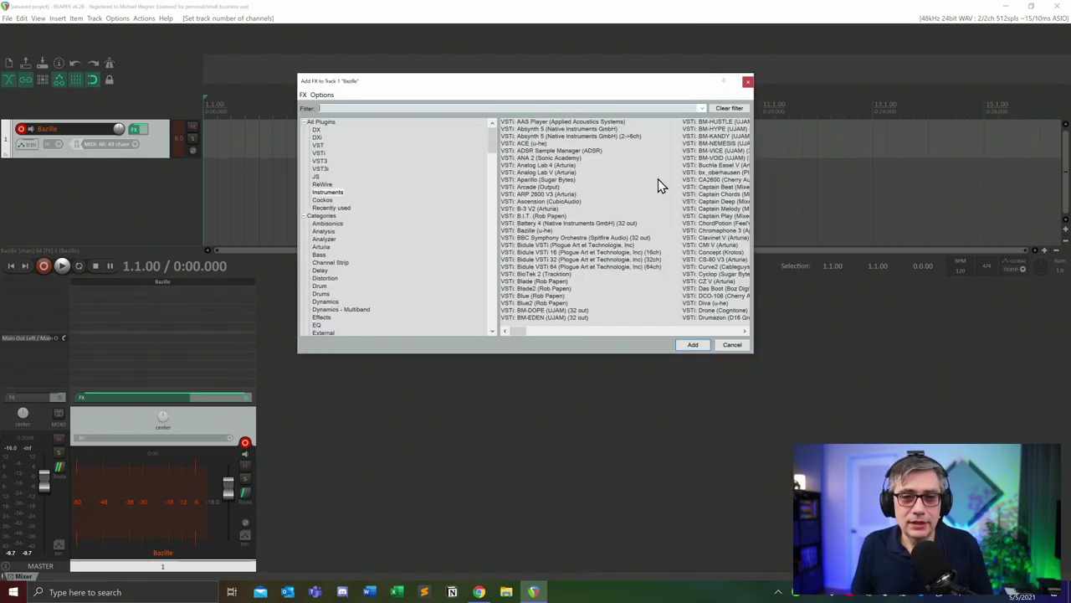
{"action": "left_click_drag", "start_coordinate": [546, 80], "coordinate": [560, 45]}
{"action": "left_click_drag", "start_coordinate": [506, 105], "coordinate": [508, 186]}
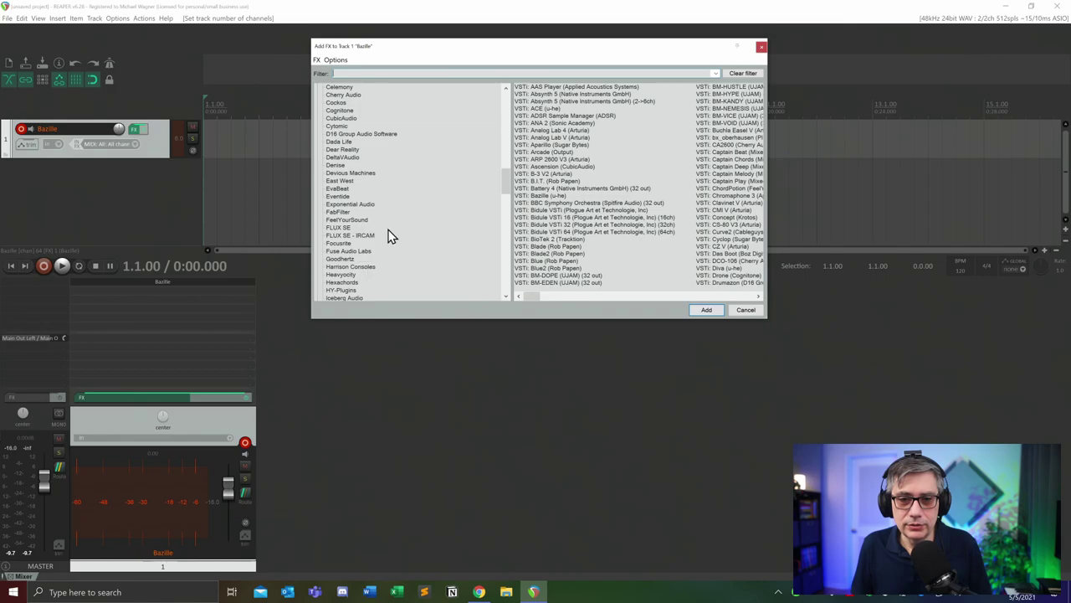
{"action": "scroll", "coordinate": [384, 244], "scroll_direction": "down", "scroll_amount": 4}
{"action": "left_click", "coordinate": [330, 212]}
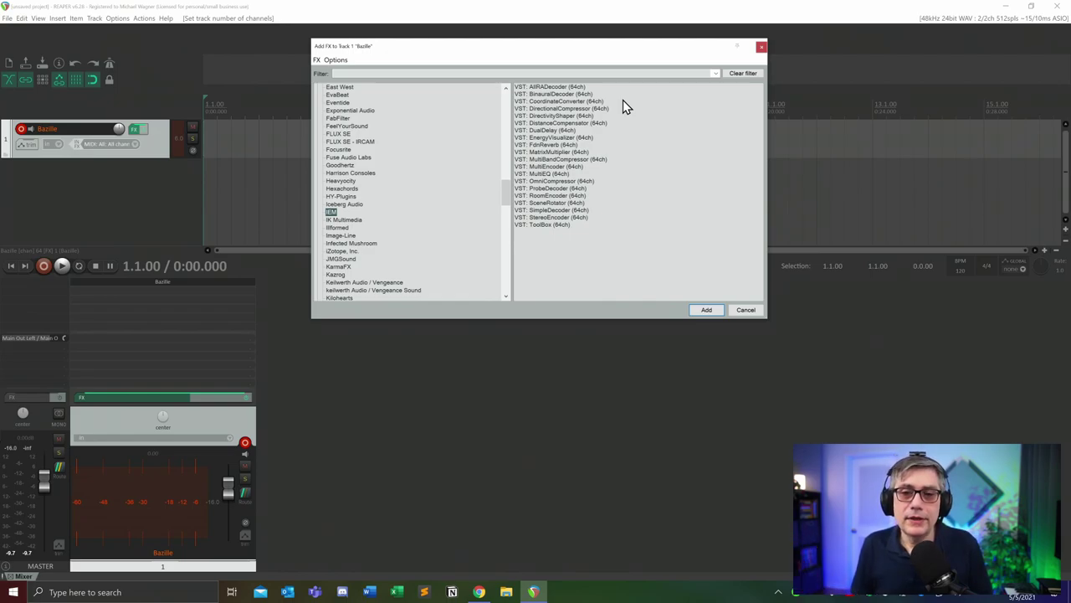
{"action": "left_click", "coordinate": [561, 217]}
{"action": "left_click", "coordinate": [705, 309]}
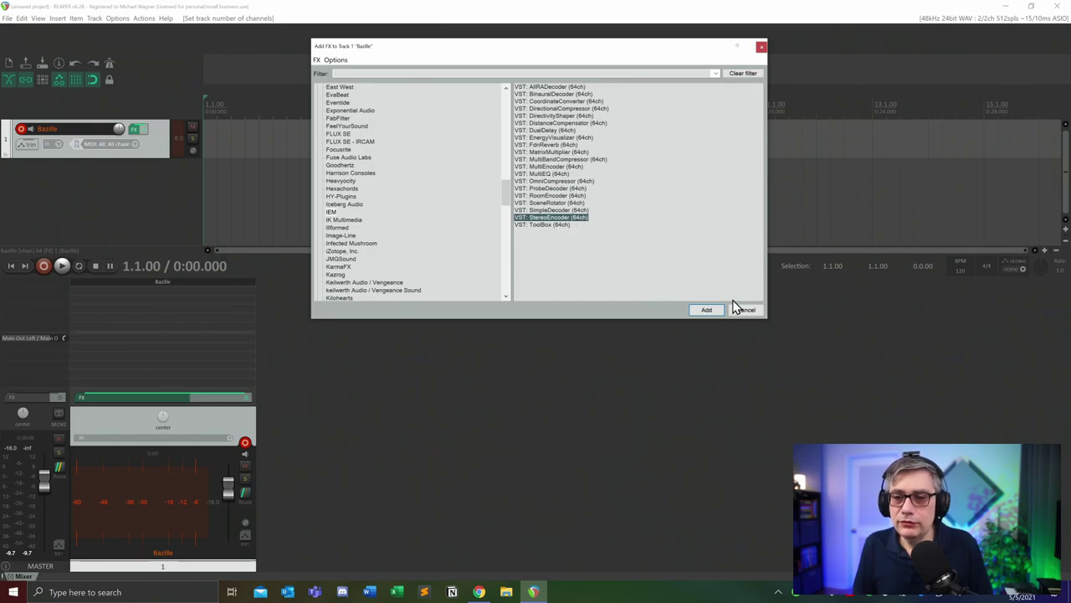
{"action": "left_click", "coordinate": [707, 312]}
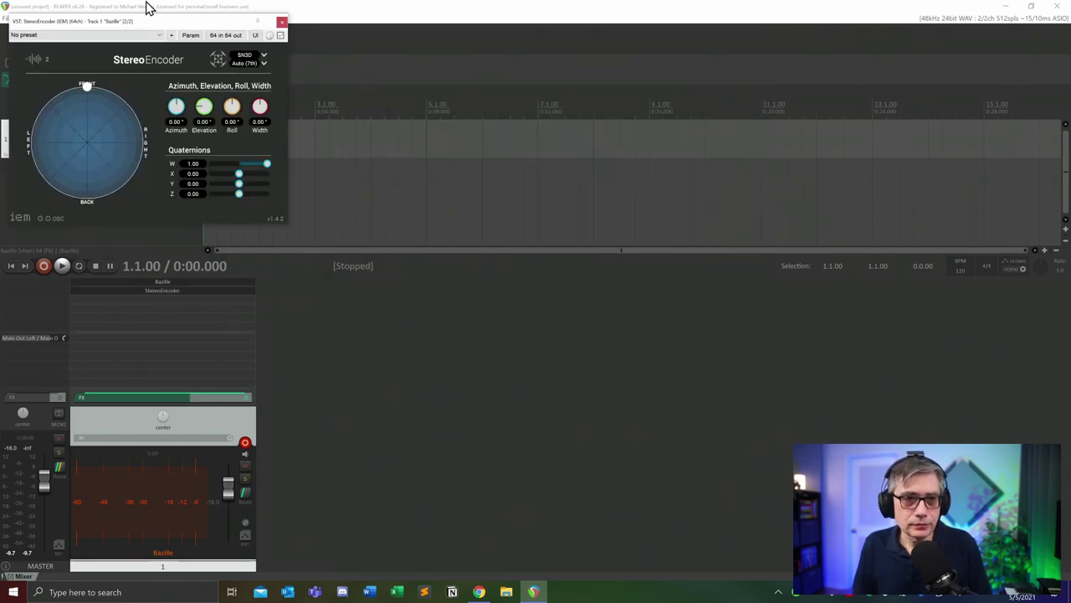
{"action": "left_click_drag", "start_coordinate": [146, 23], "coordinate": [752, 61]}
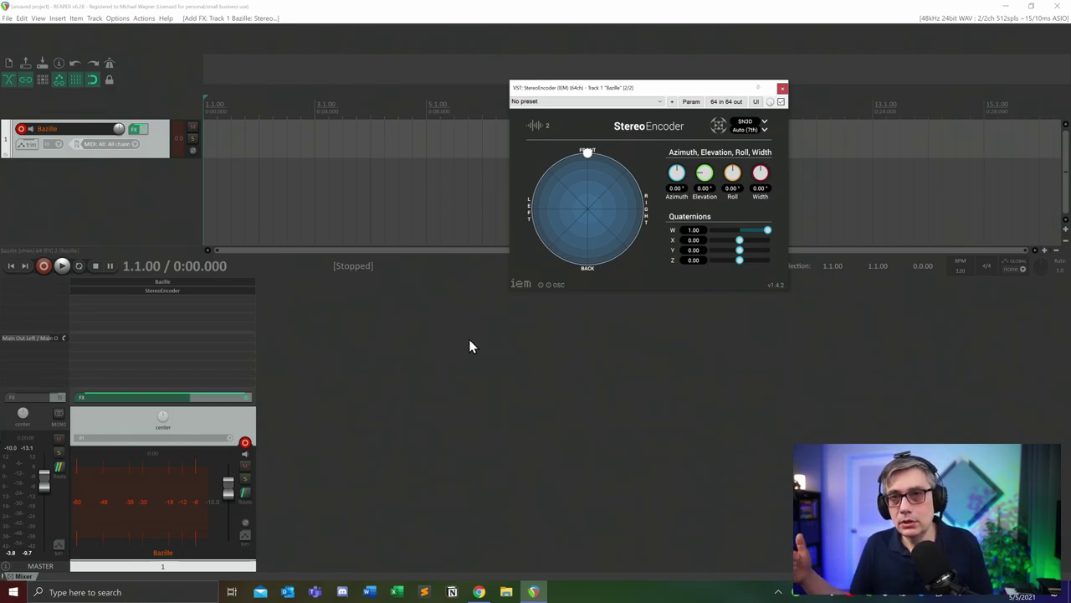
- Find the Waves plug-ins with the filter "nx" and add Nx Ambisonics Quad/Stereo to the master track
{"action": "left_click", "coordinate": [42, 283]}
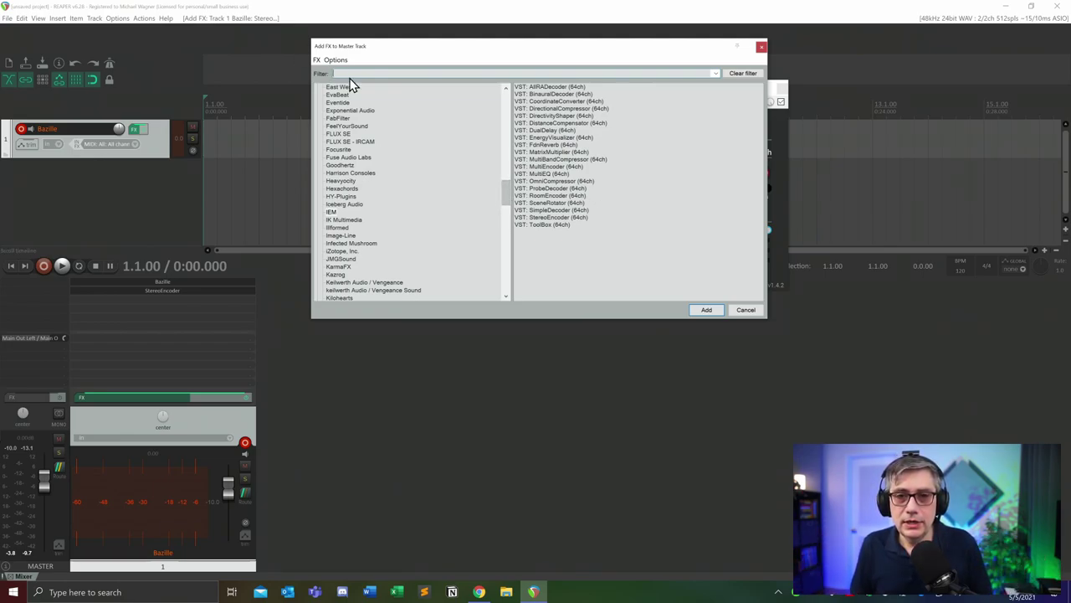
{"action": "type", "text": "nx"}
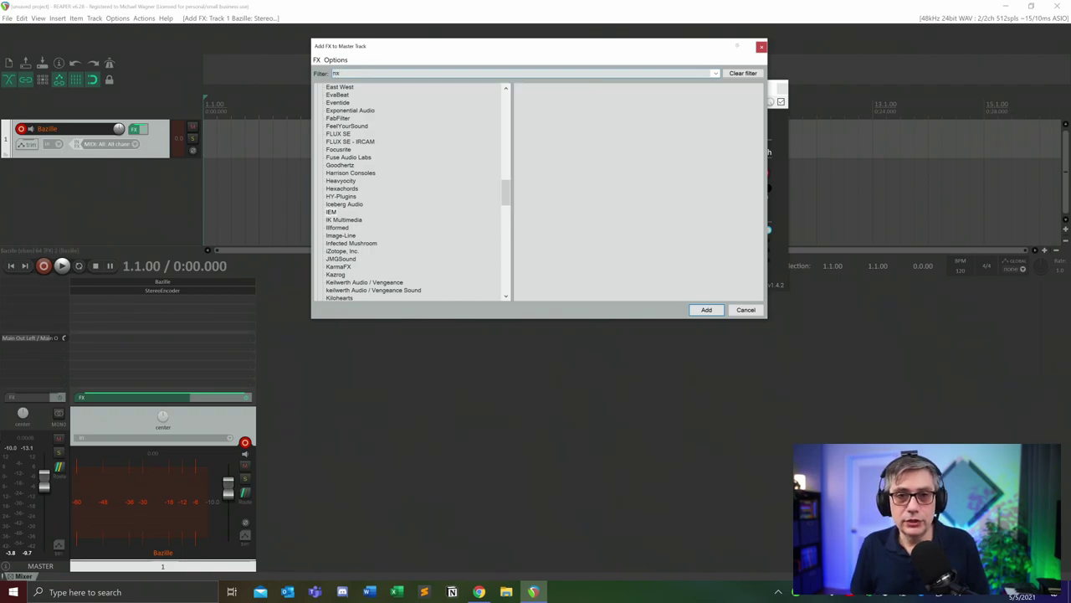
{"action": "left_click_drag", "start_coordinate": [503, 188], "coordinate": [495, 74]}
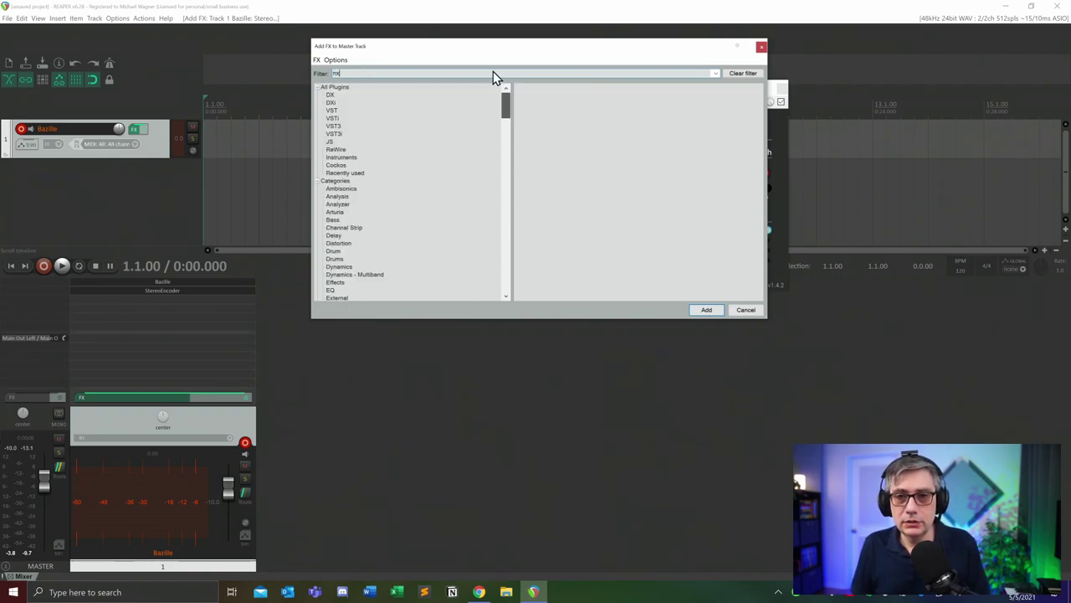
{"action": "left_click", "coordinate": [345, 89]}
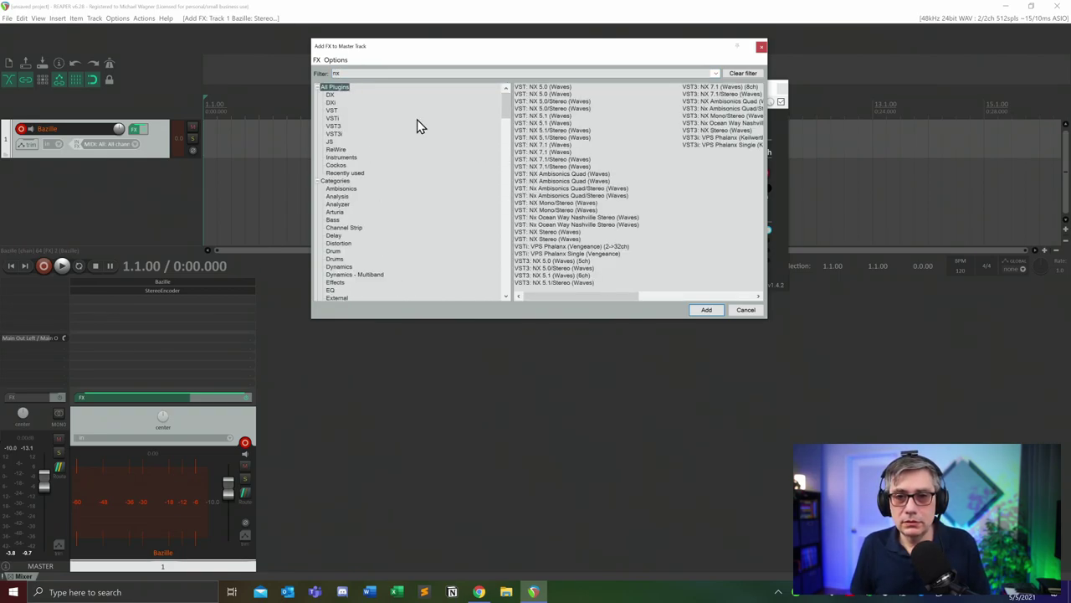
{"action": "left_click", "coordinate": [588, 188]}
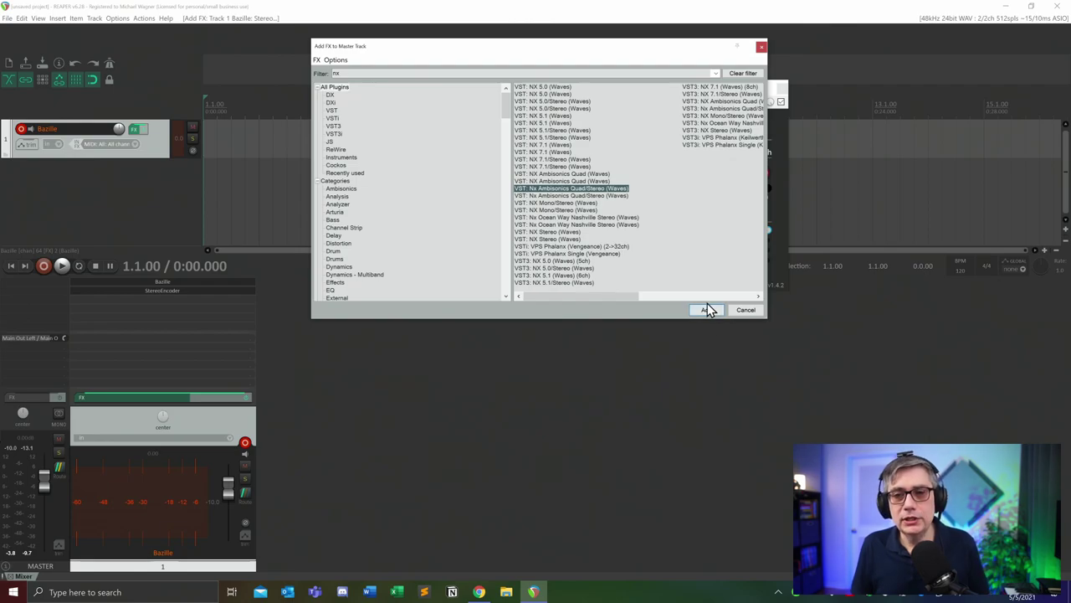
{"action": "left_click", "coordinate": [708, 310]}
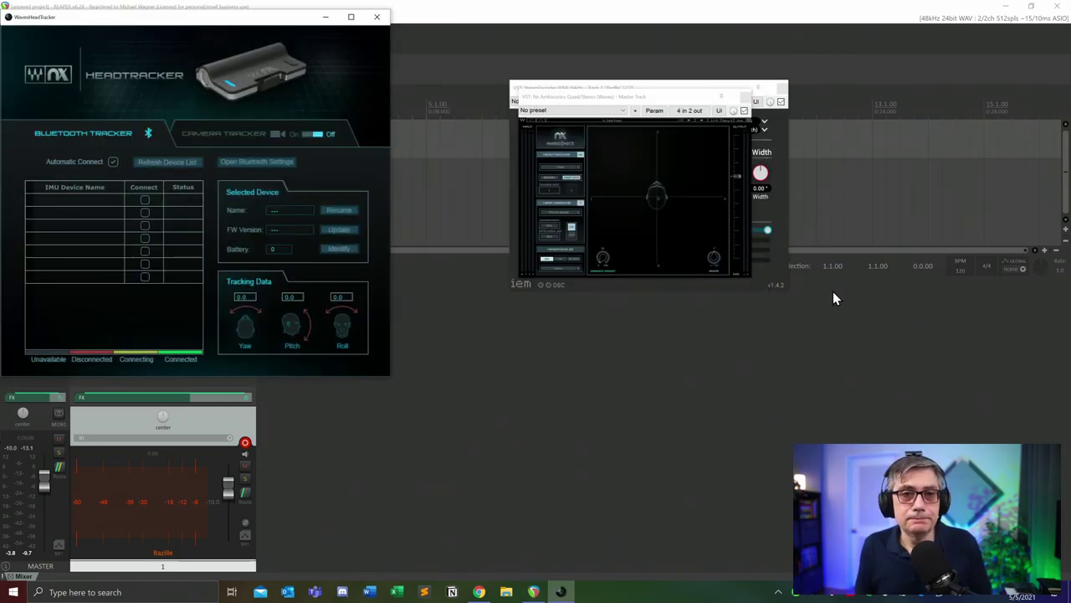
{"action": "left_click_drag", "start_coordinate": [199, 15], "coordinate": [248, 22]}
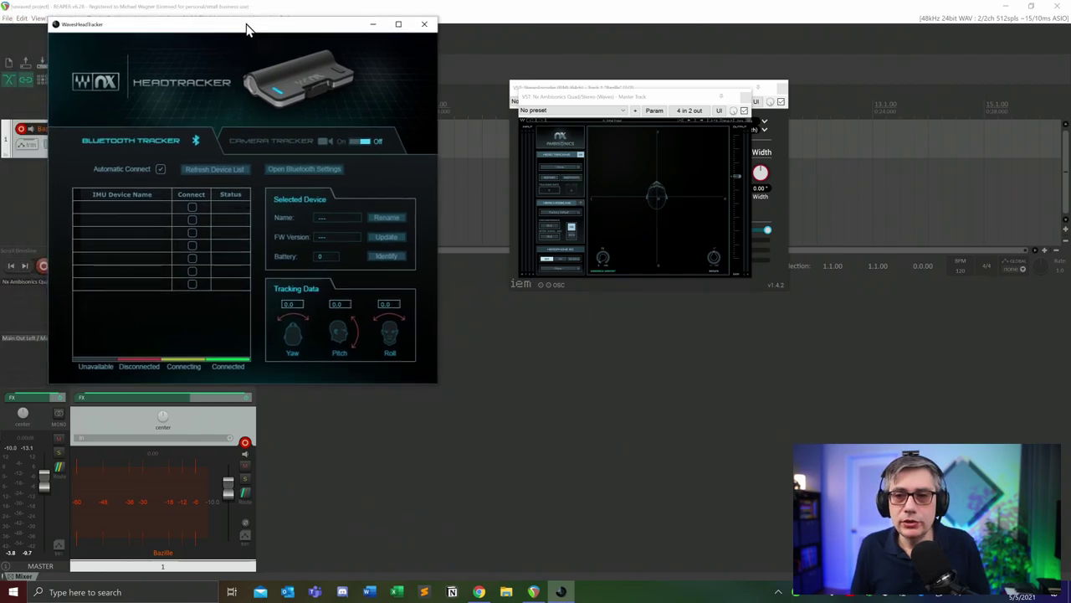
- Minimize the browser, un-maximize REAPER and arrange its window, the plug-in windows and the Waves head tracker side by side on the desktop
{"action": "left_click_drag", "start_coordinate": [669, 98], "coordinate": [653, 142]}
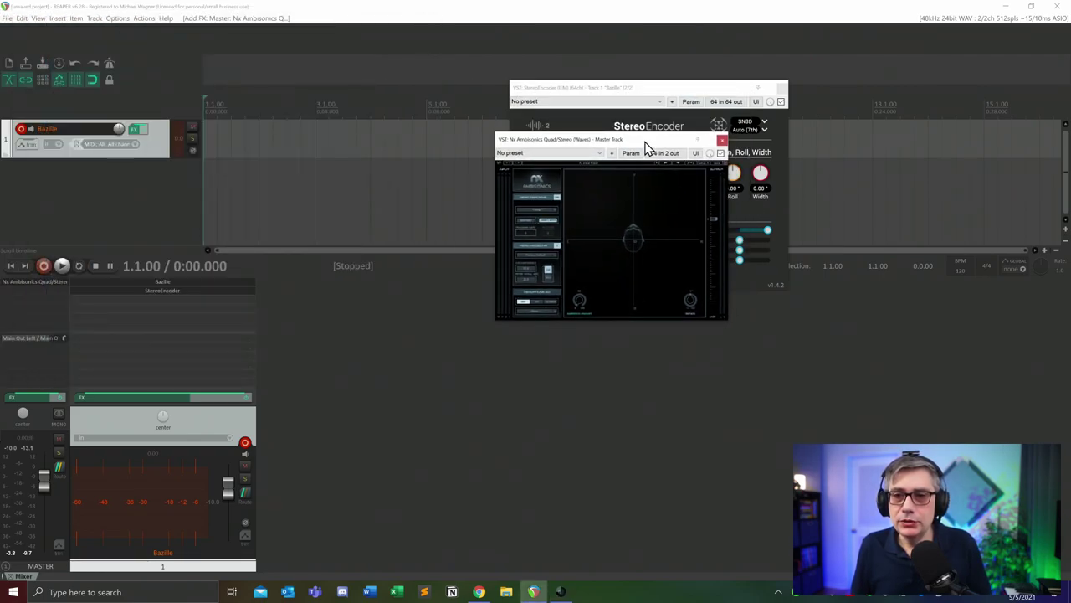
{"action": "left_click", "coordinate": [670, 88]}
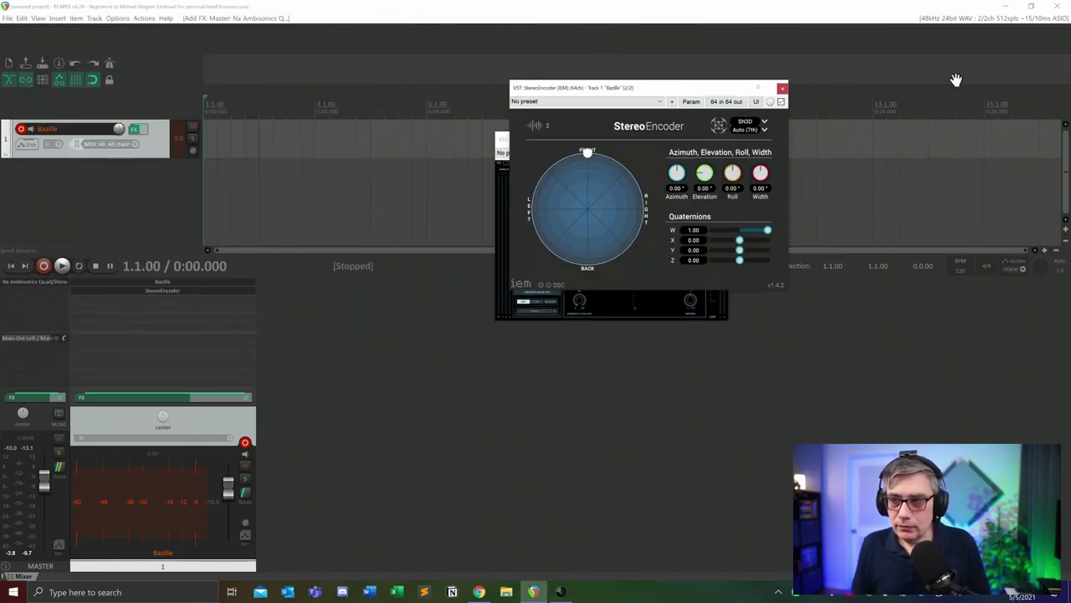
{"action": "left_click", "coordinate": [1008, 7]}
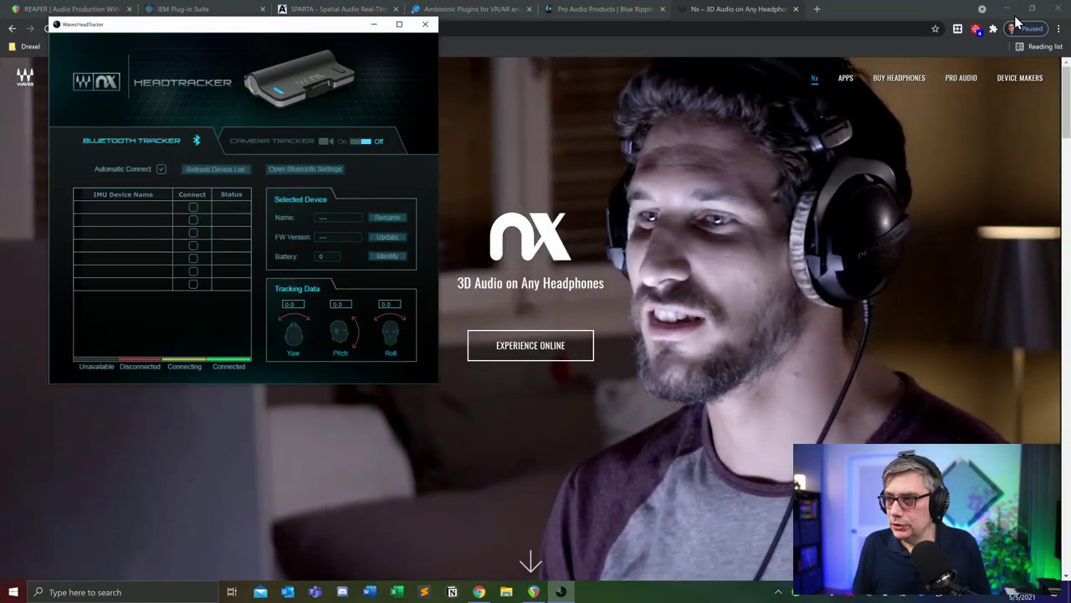
{"action": "left_click", "coordinate": [1016, 17]}
{"action": "left_click", "coordinate": [1007, 8]}
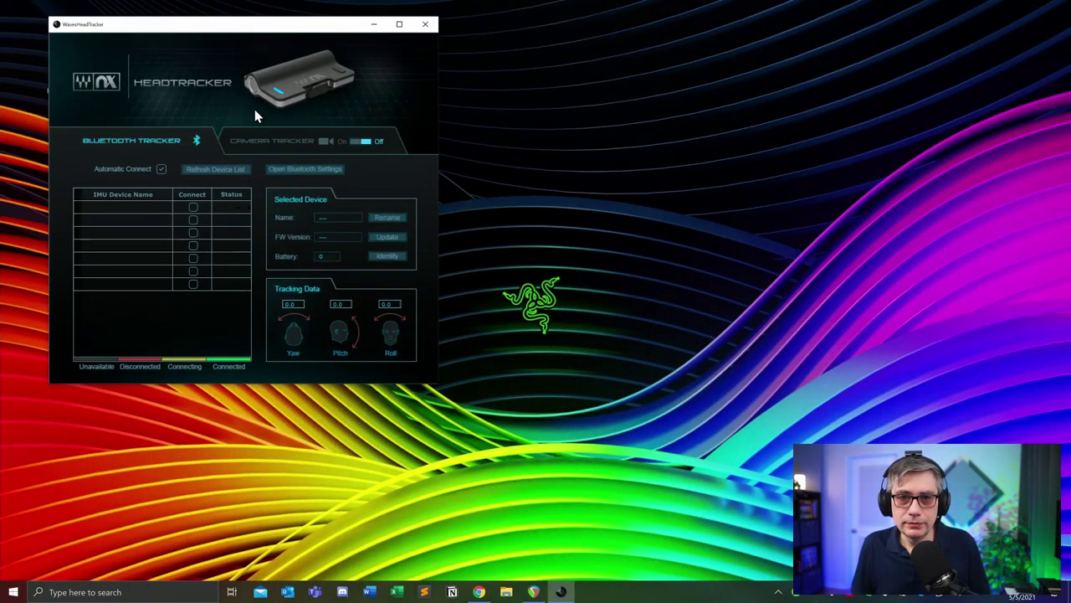
{"action": "left_click", "coordinate": [534, 592]}
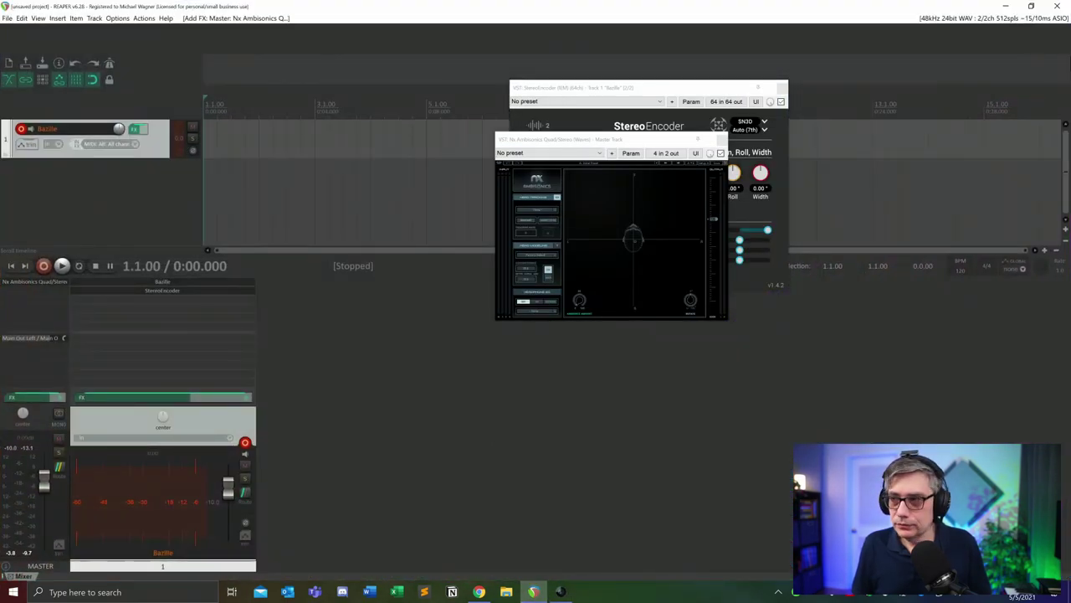
{"action": "left_click", "coordinate": [1031, 6]}
{"action": "left_click", "coordinate": [60, 49]}
{"action": "left_click_drag", "start_coordinate": [204, 17], "coordinate": [242, 70]}
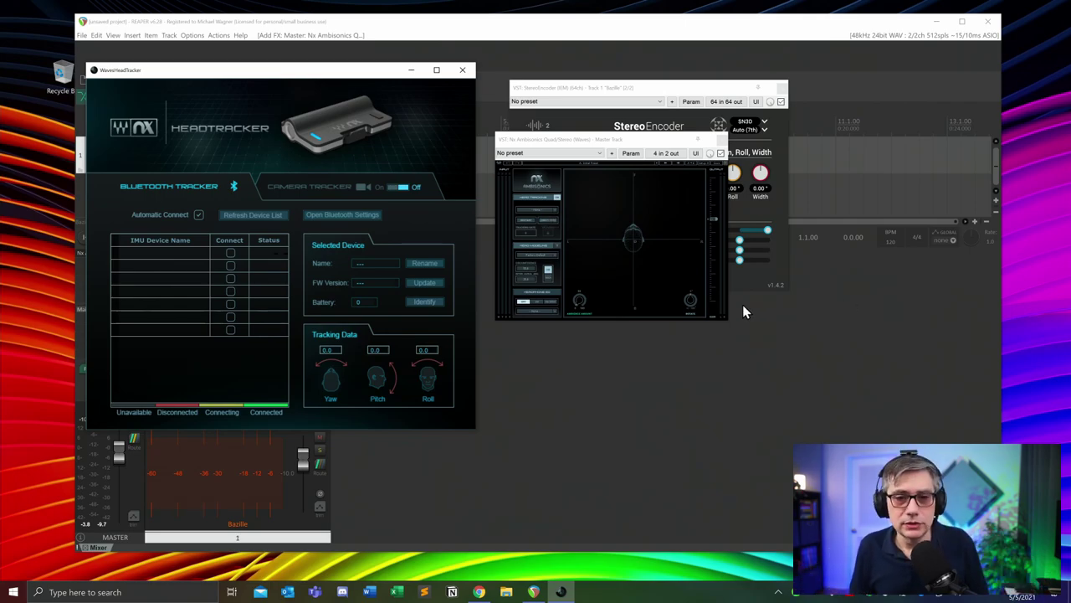
- Pair the Nx Tracker as a new Bluetooth device in the Windows Bluetooth settings and minimize the settings window
{"action": "left_click", "coordinate": [339, 215]}
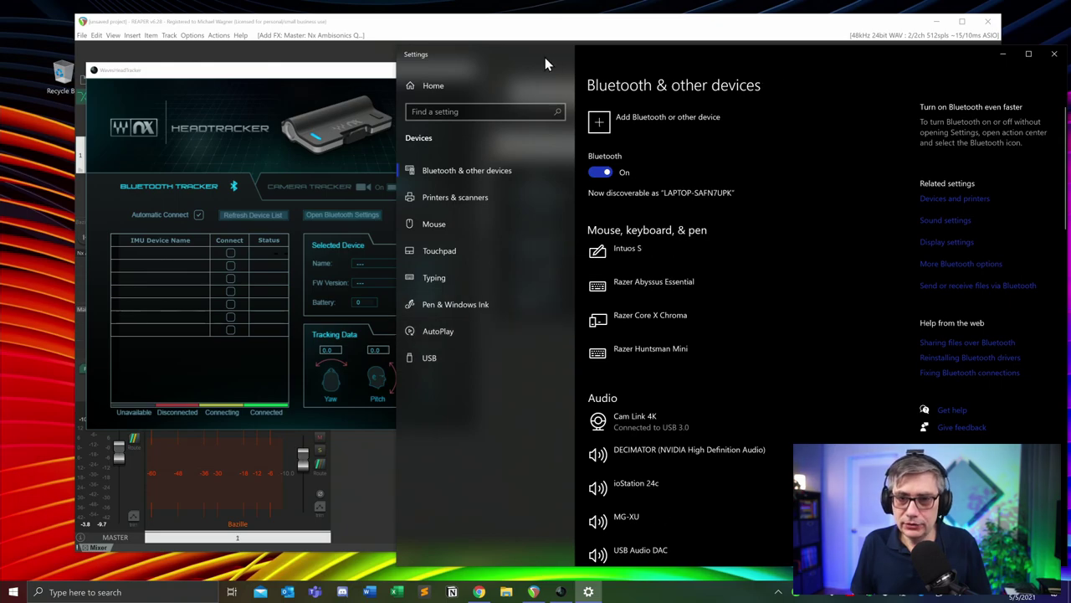
{"action": "left_click", "coordinate": [707, 130]}
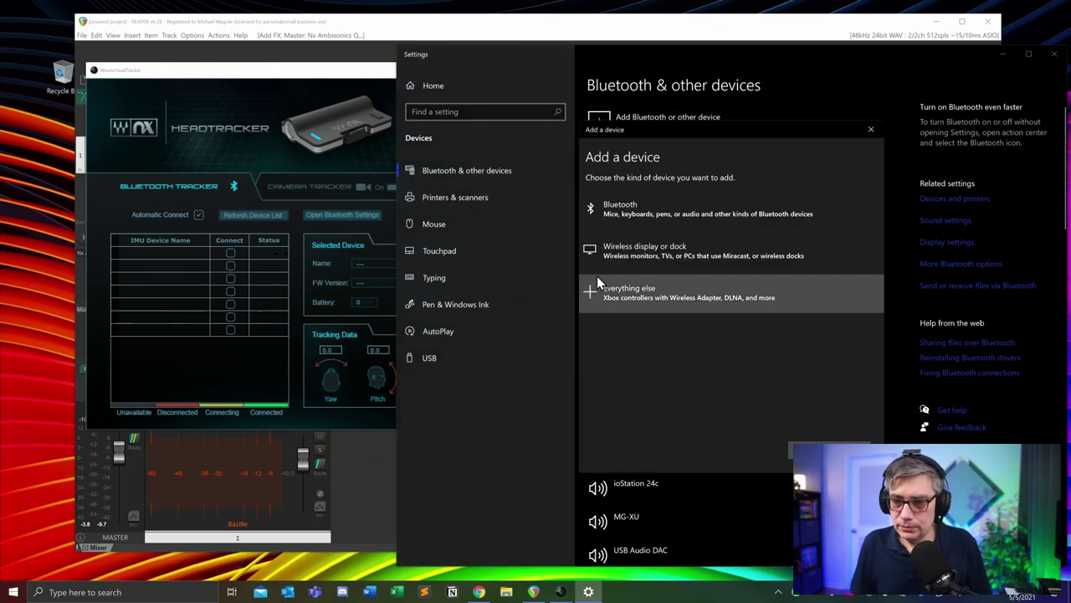
{"action": "left_click", "coordinate": [627, 206]}
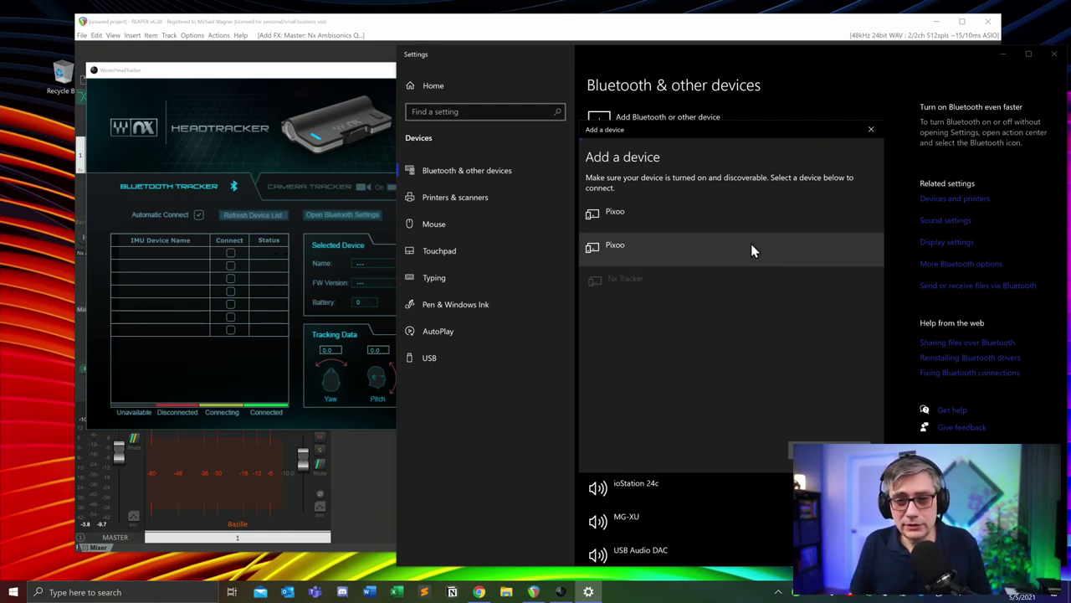
{"action": "left_click", "coordinate": [627, 279]}
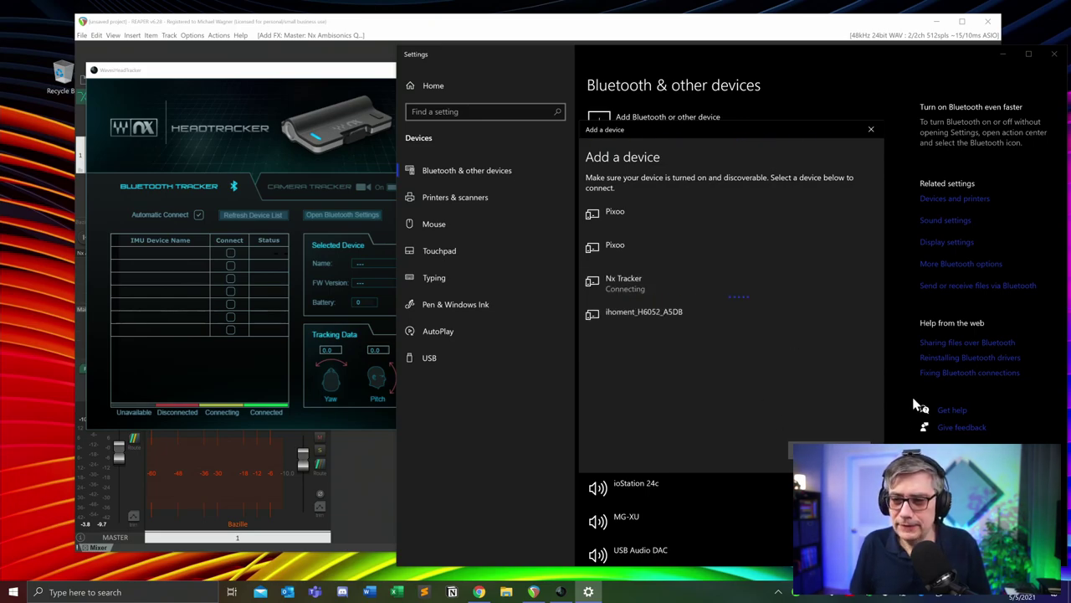
{"action": "left_click", "coordinate": [1005, 55]}
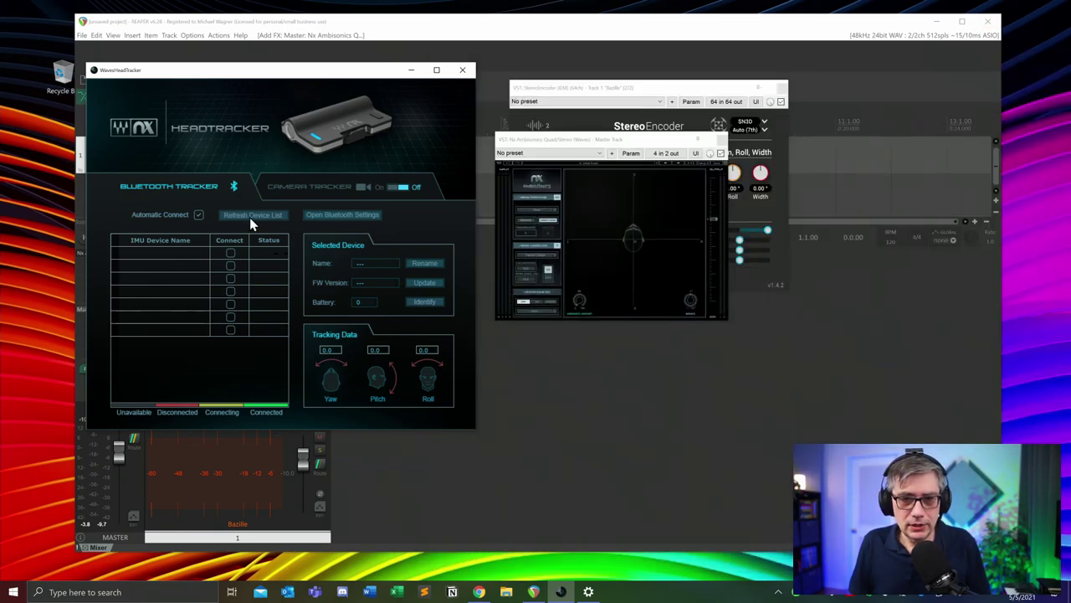
- Refresh the head tracker's Bluetooth device list and connect the Nx Tracker
{"action": "left_click", "coordinate": [264, 215]}
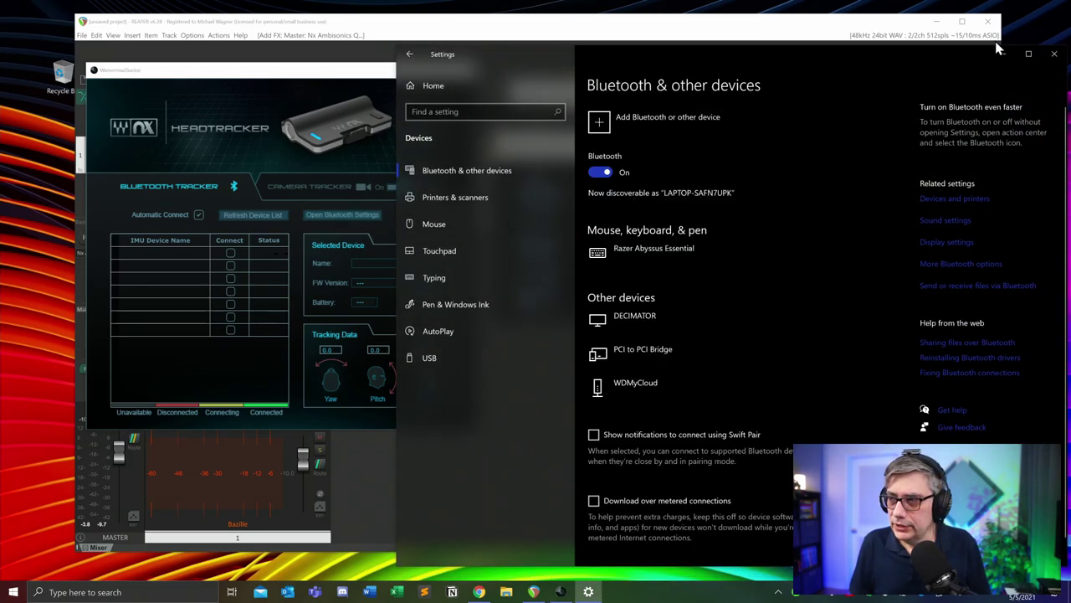
{"action": "left_click", "coordinate": [1017, 53]}
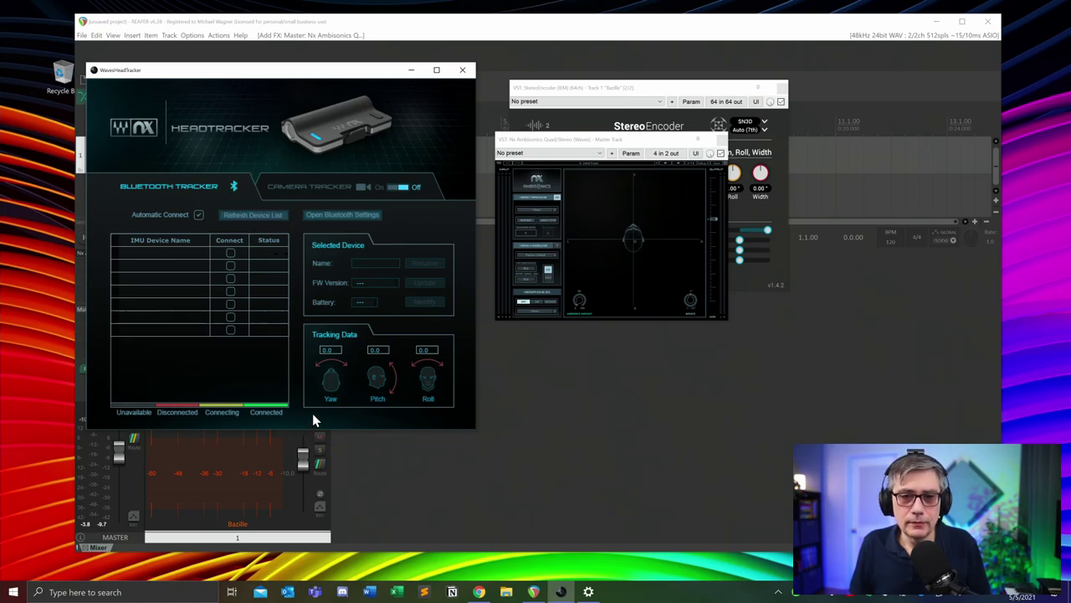
{"action": "left_click", "coordinate": [258, 216]}
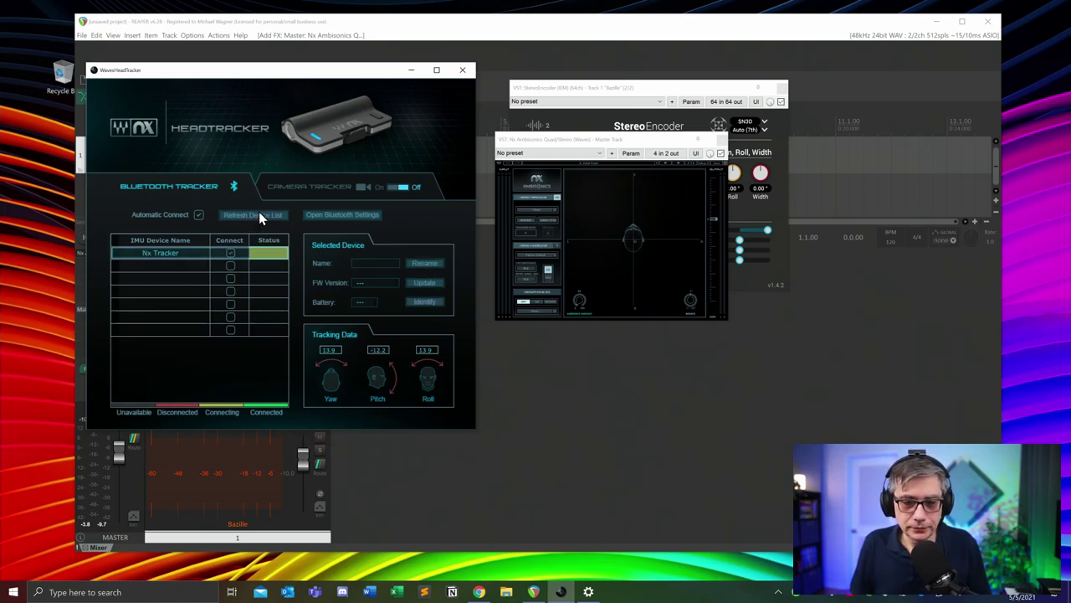
{"action": "left_click", "coordinate": [231, 253]}
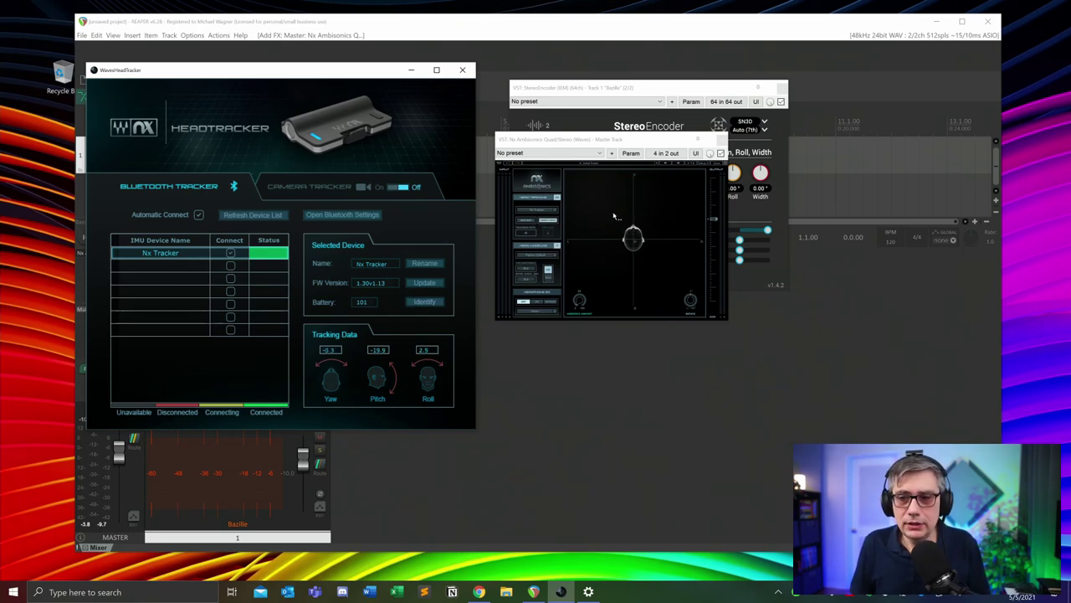
- Maximize REAPER, place the Nx Ambisonics window beside StereoEncoder and set the current head position as the head-tracking centre
{"action": "left_click", "coordinate": [962, 23]}
{"action": "left_click_drag", "start_coordinate": [645, 144], "coordinate": [385, 134]}
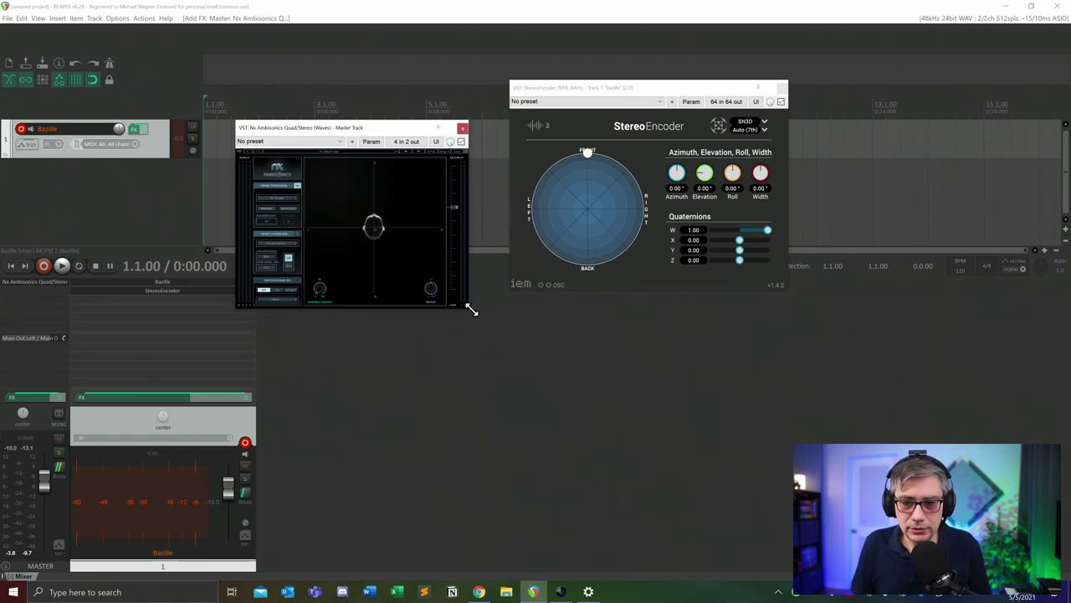
{"action": "left_click_drag", "start_coordinate": [472, 309], "coordinate": [603, 414]}
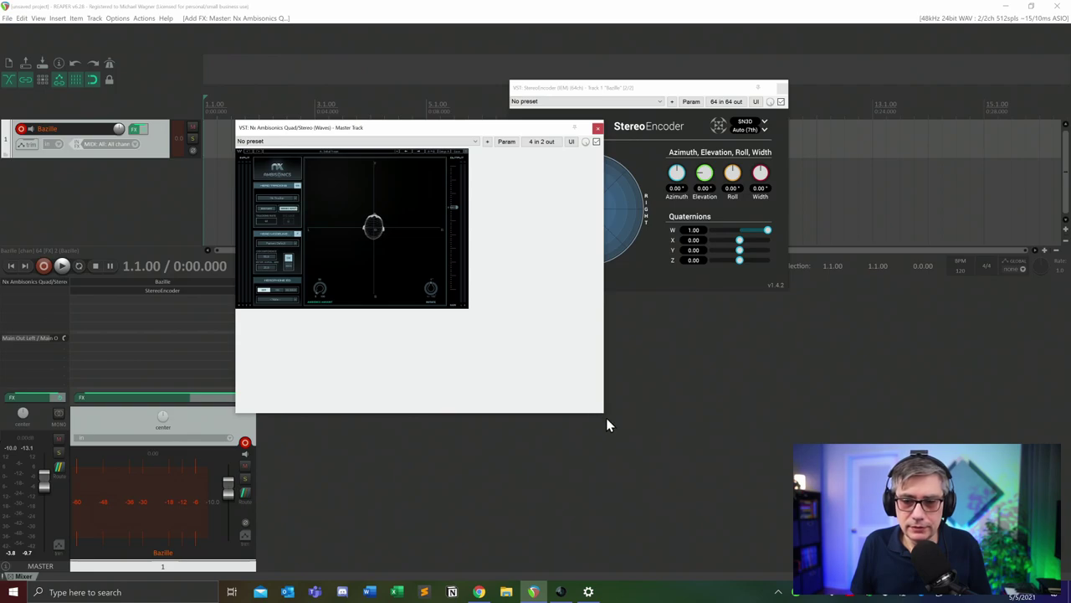
{"action": "left_click_drag", "start_coordinate": [603, 412], "coordinate": [470, 309]}
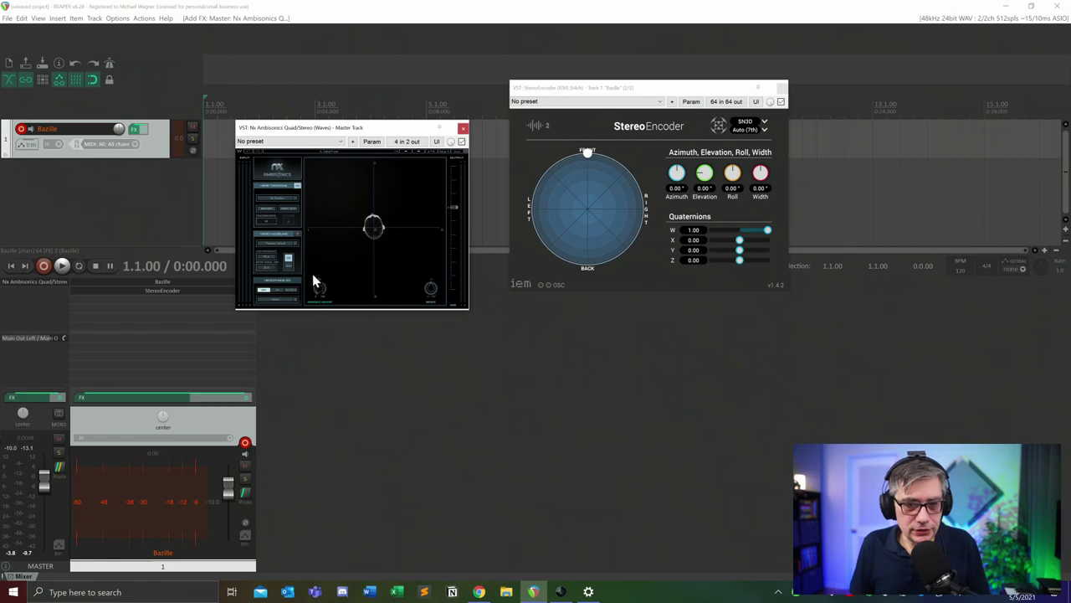
{"action": "left_click", "coordinate": [289, 211]}
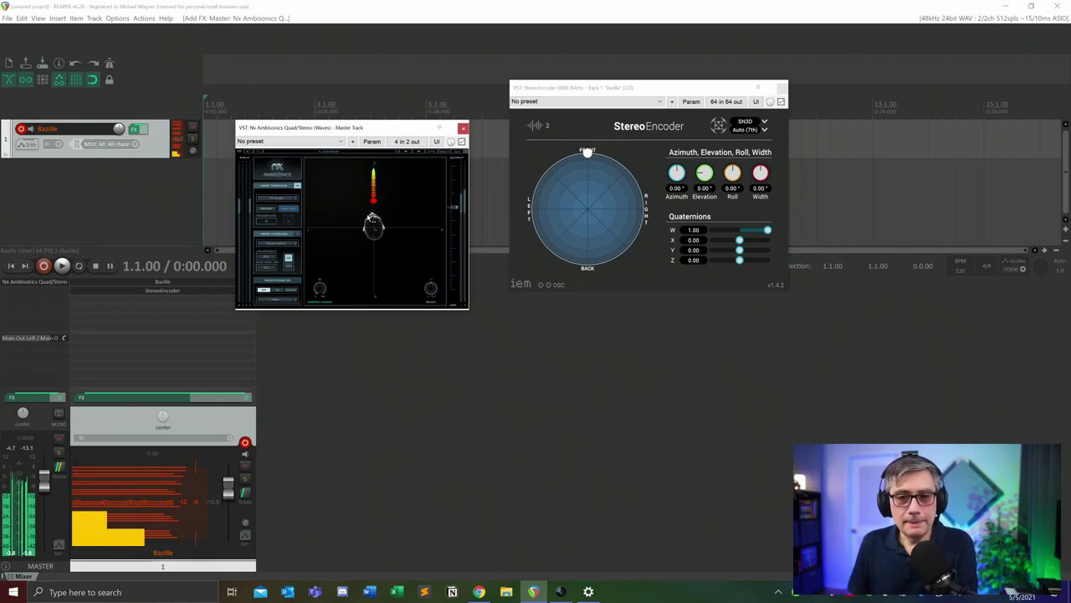
- Pan the source in StereoEncoder to about 108° azimuth and -28° elevation, and move the Nx Ambisonics window below the encoder's controls
{"action": "left_click_drag", "start_coordinate": [591, 156], "coordinate": [540, 199]}
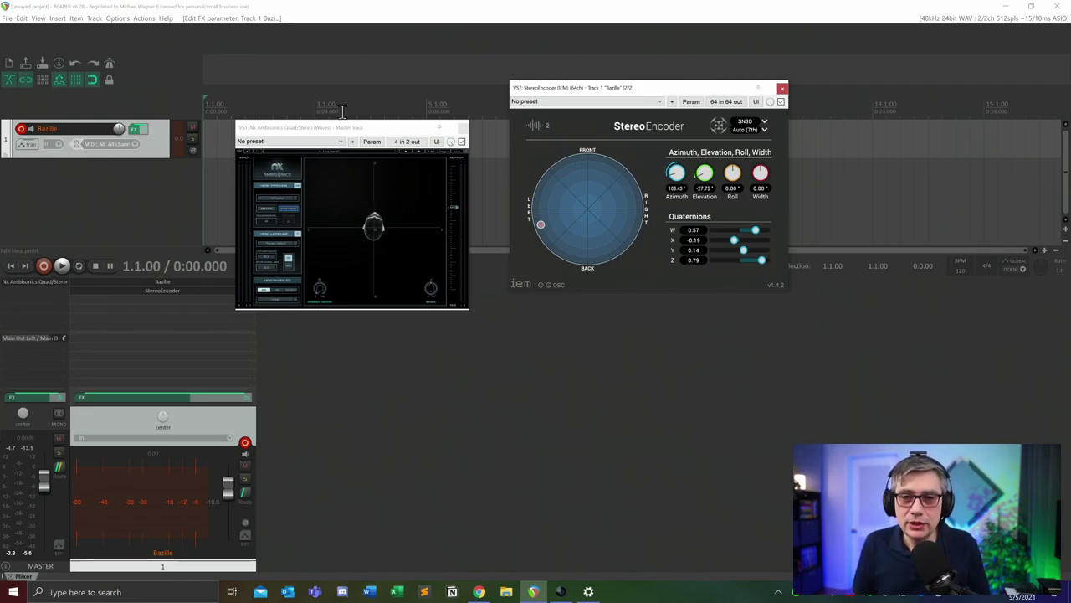
{"action": "left_click_drag", "start_coordinate": [369, 128], "coordinate": [463, 147]}
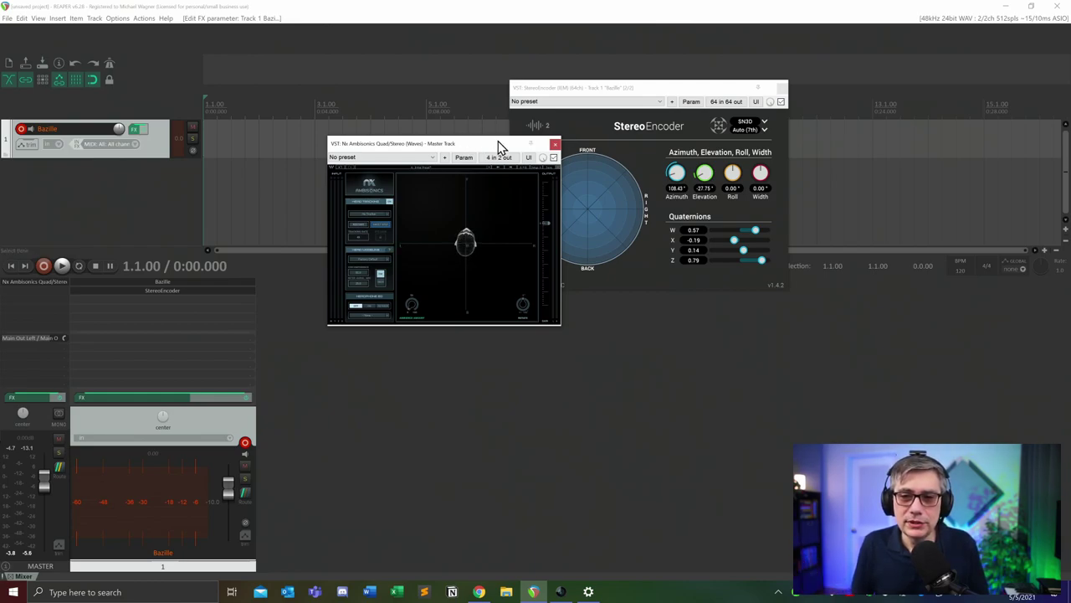
{"action": "left_click_drag", "start_coordinate": [466, 148], "coordinate": [569, 200]}
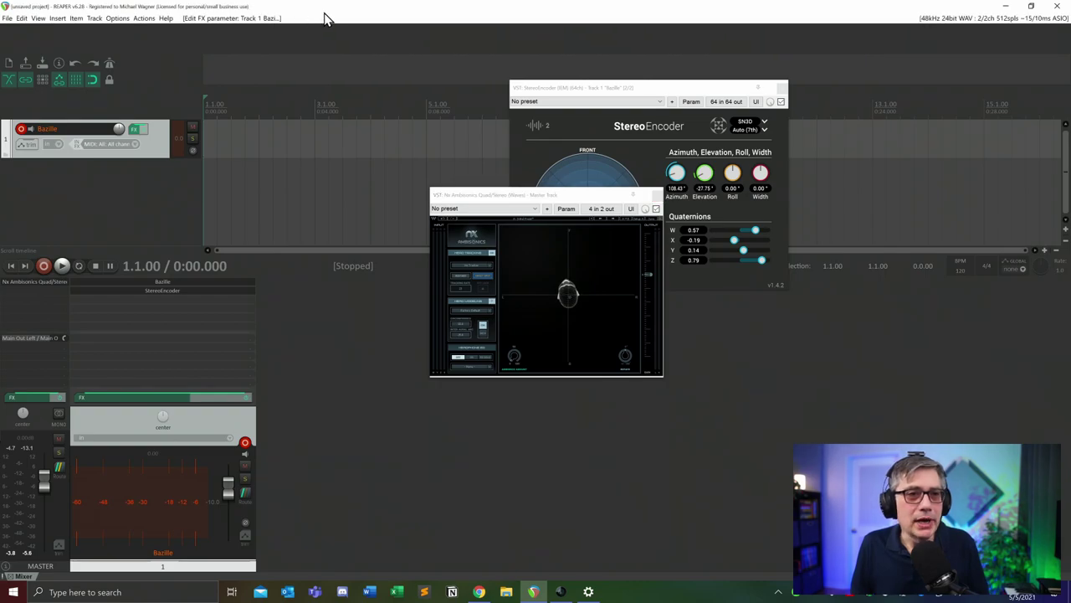
- Open the Render to File dialog and place it clear of the plug-in windows
{"action": "left_click", "coordinate": [10, 20]}
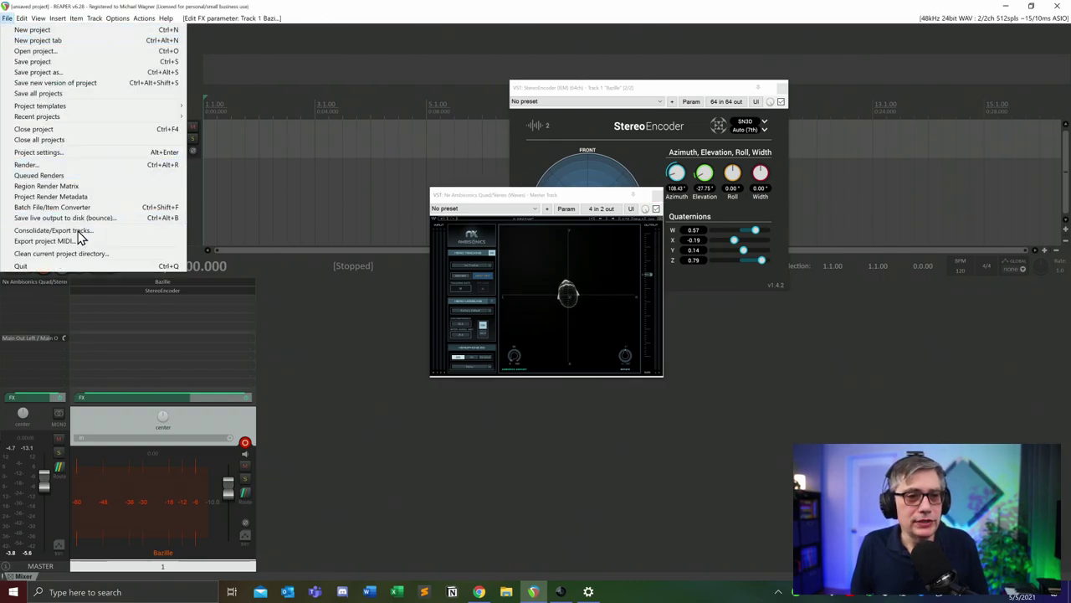
{"action": "left_click", "coordinate": [32, 164]}
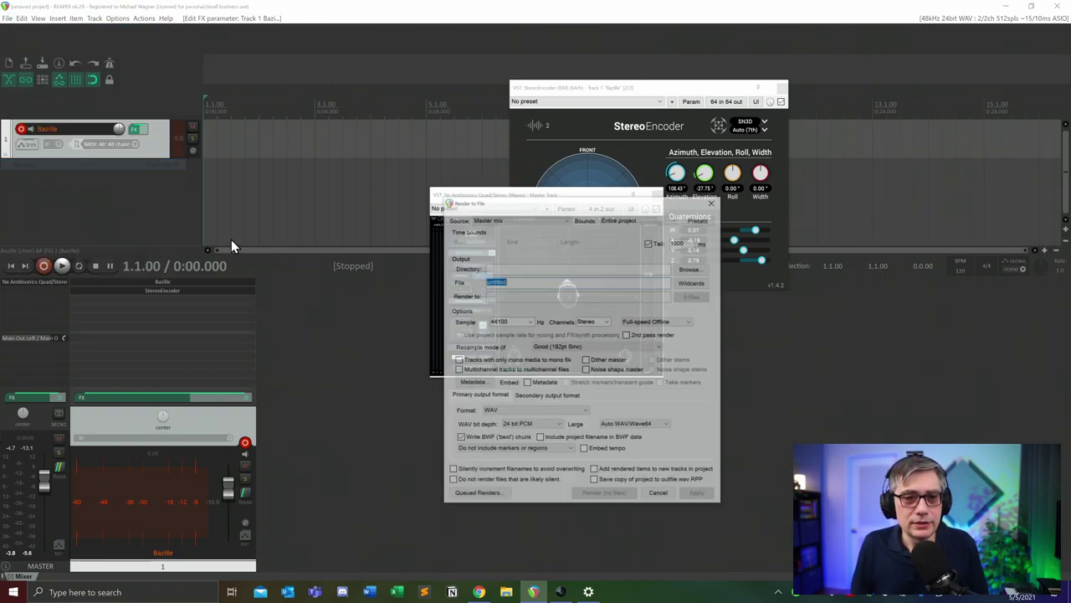
{"action": "left_click_drag", "start_coordinate": [624, 201], "coordinate": [450, 311]}
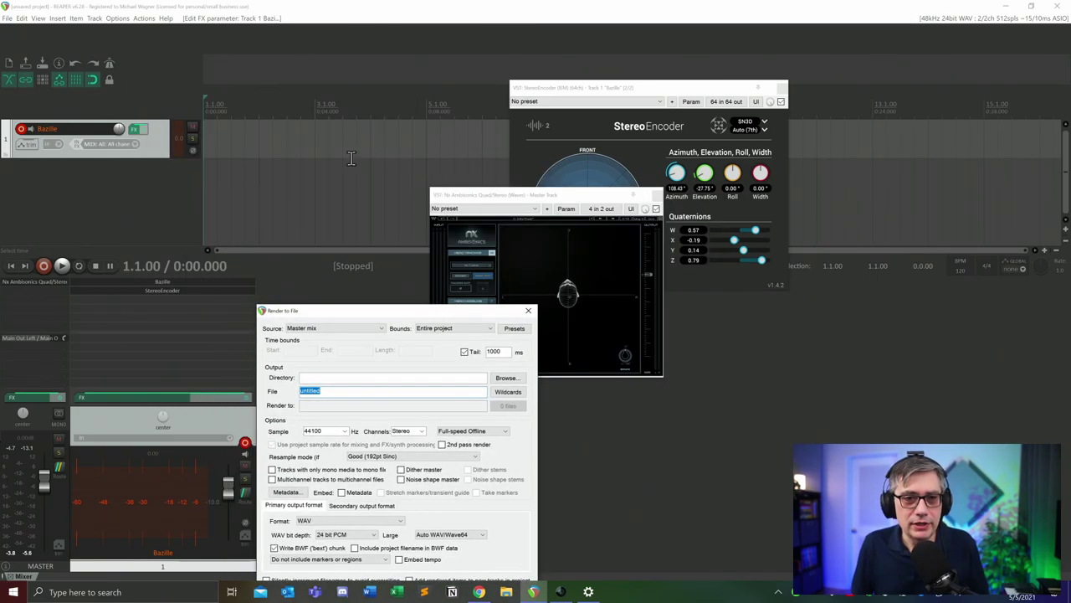
{"action": "left_click_drag", "start_coordinate": [371, 316], "coordinate": [277, 207]}
{"action": "left_click_drag", "start_coordinate": [243, 162], "coordinate": [222, 110]}
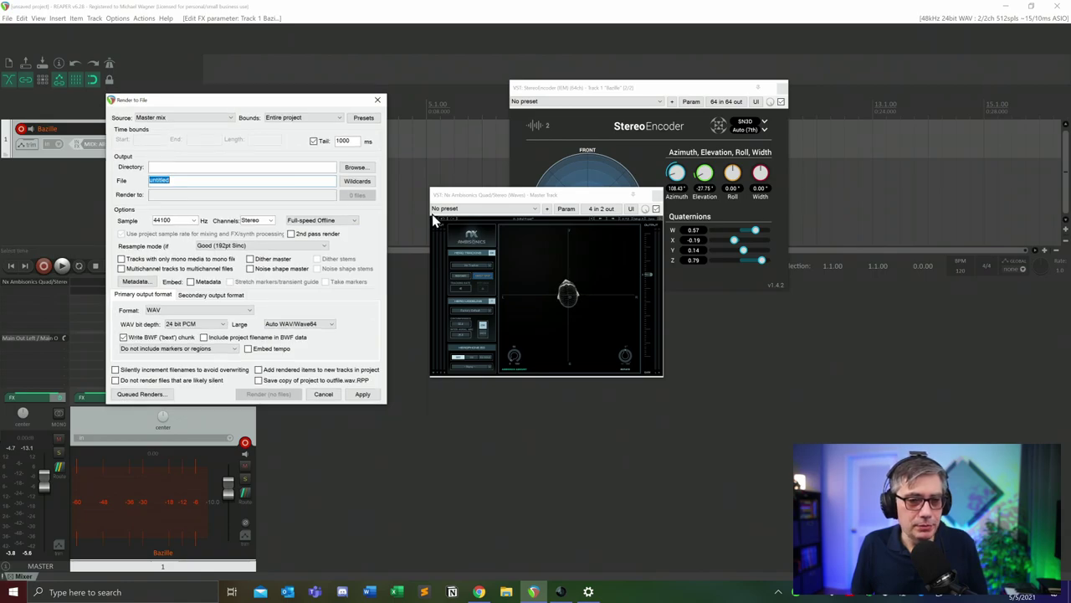
- Set the number of channels for the master mix render to 64
{"action": "left_click", "coordinate": [262, 220]}
{"action": "left_click", "coordinate": [270, 220]}
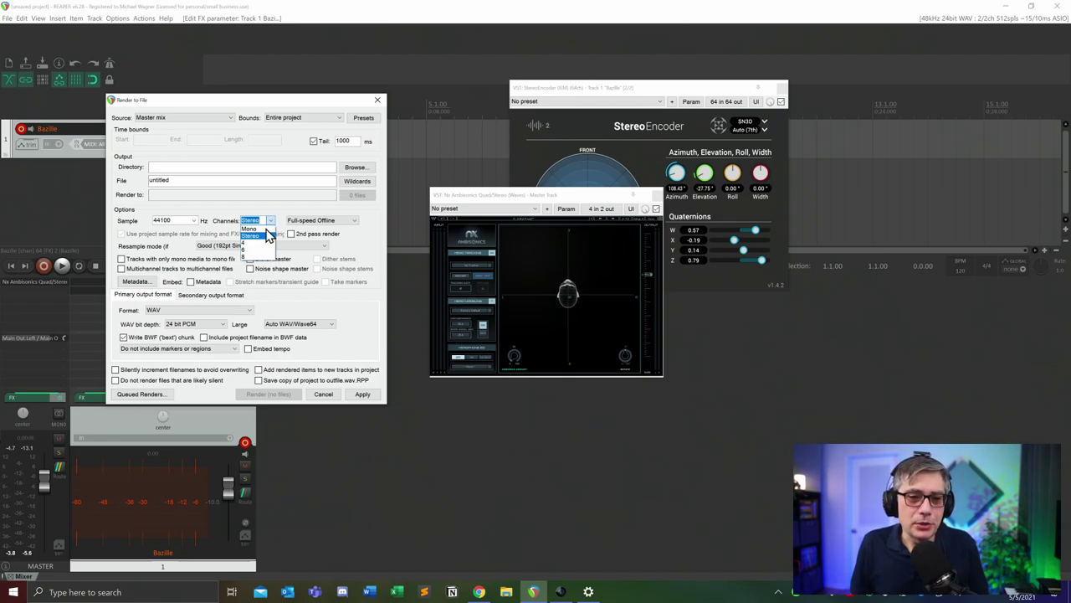
{"action": "left_click", "coordinate": [261, 219]}
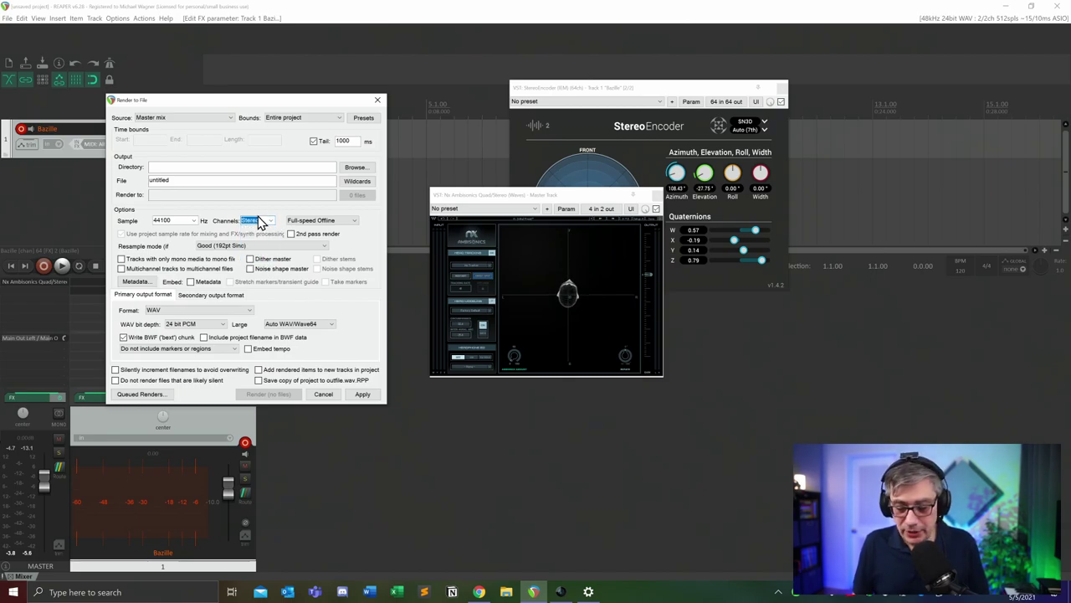
{"action": "type", "text": "64"}
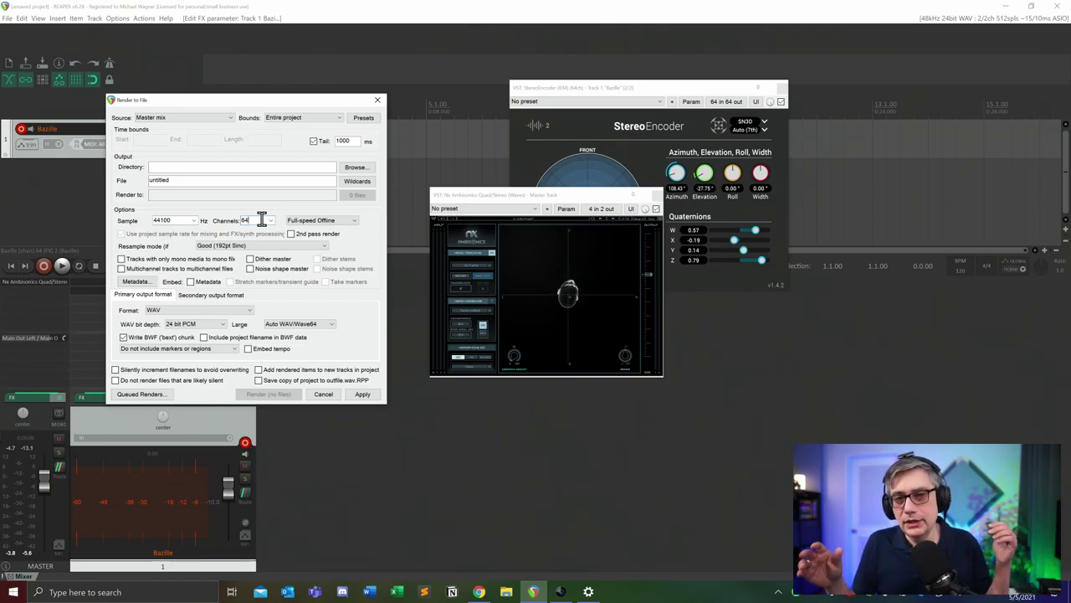
{"action": "left_click", "coordinate": [615, 203]}
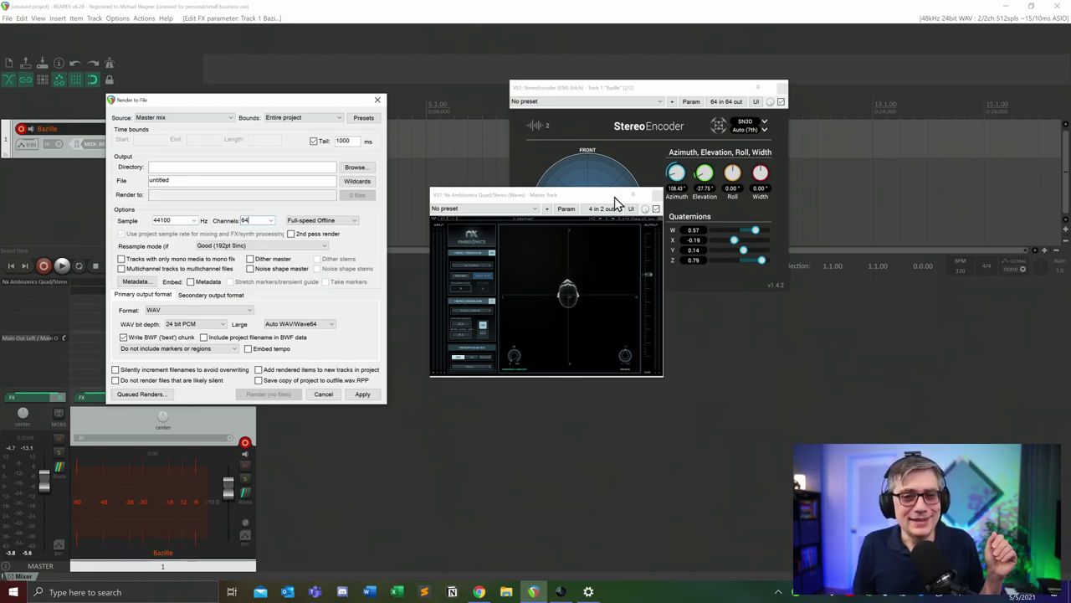